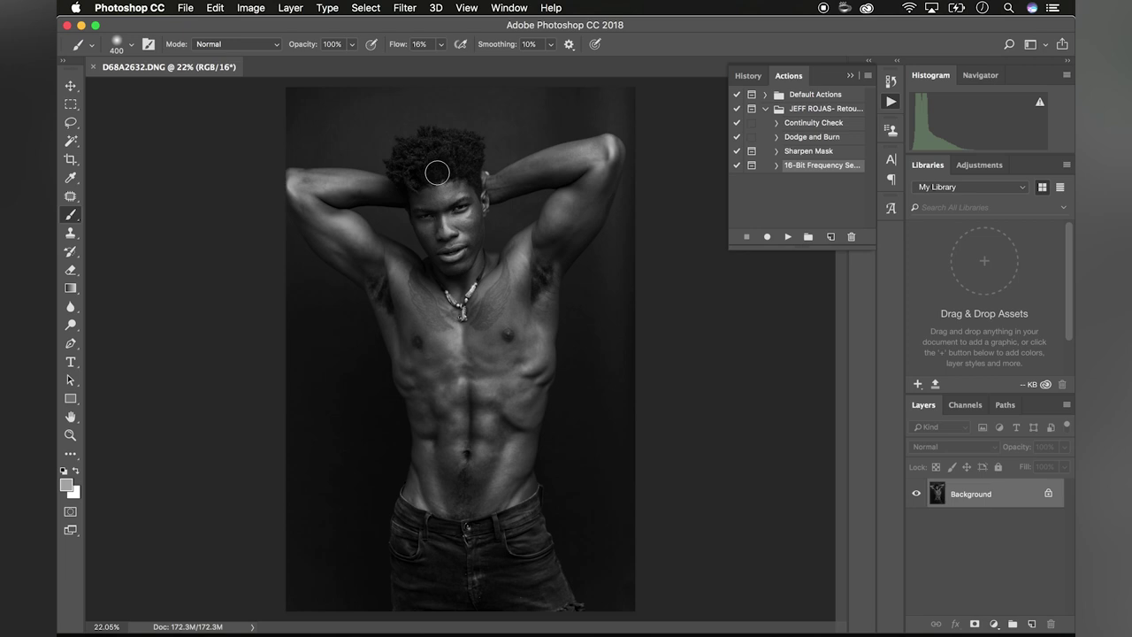
# Examine the skin on the chest and face up close, then return to the full image
pyautogui.press('super+plus')
pyautogui.press('super+plus')
pyautogui.press('super+plus')
pyautogui.scroll(6, 437, 173)
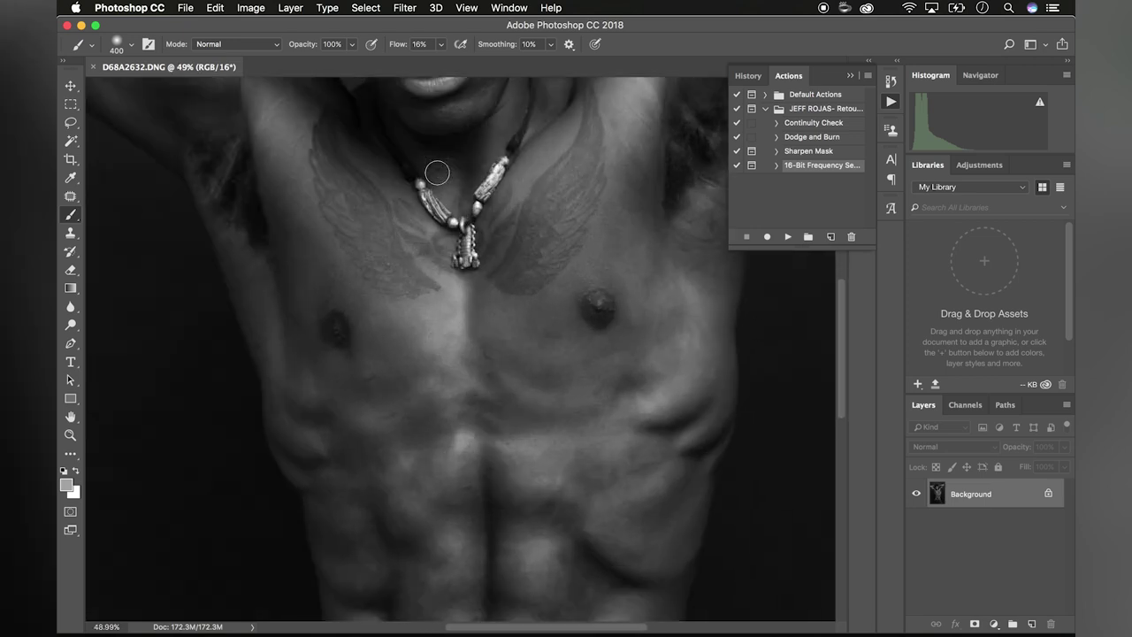
pyautogui.scroll(5, 437, 172)
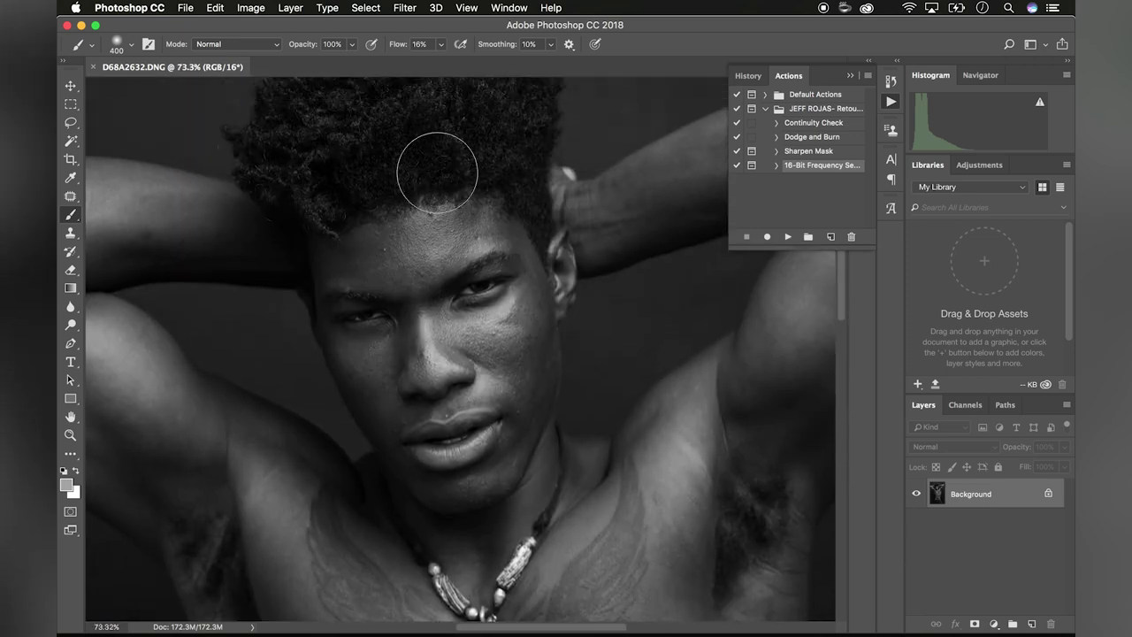
pyautogui.scroll(-1, 437, 172)
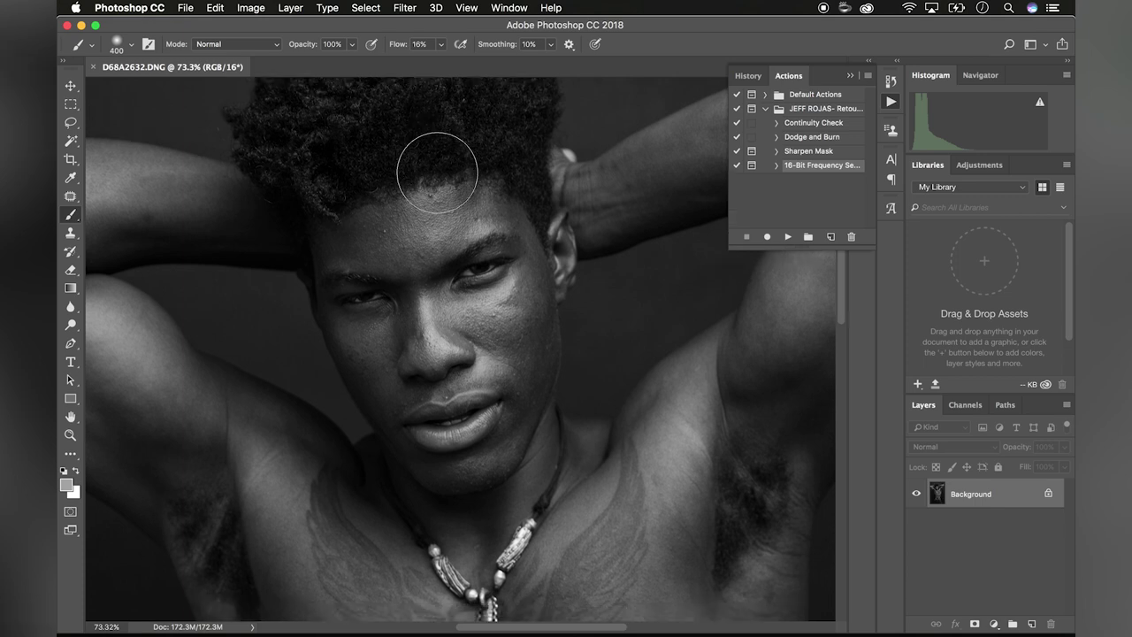
pyautogui.scroll(1, 437, 173)
pyautogui.scroll(1, 437, 170)
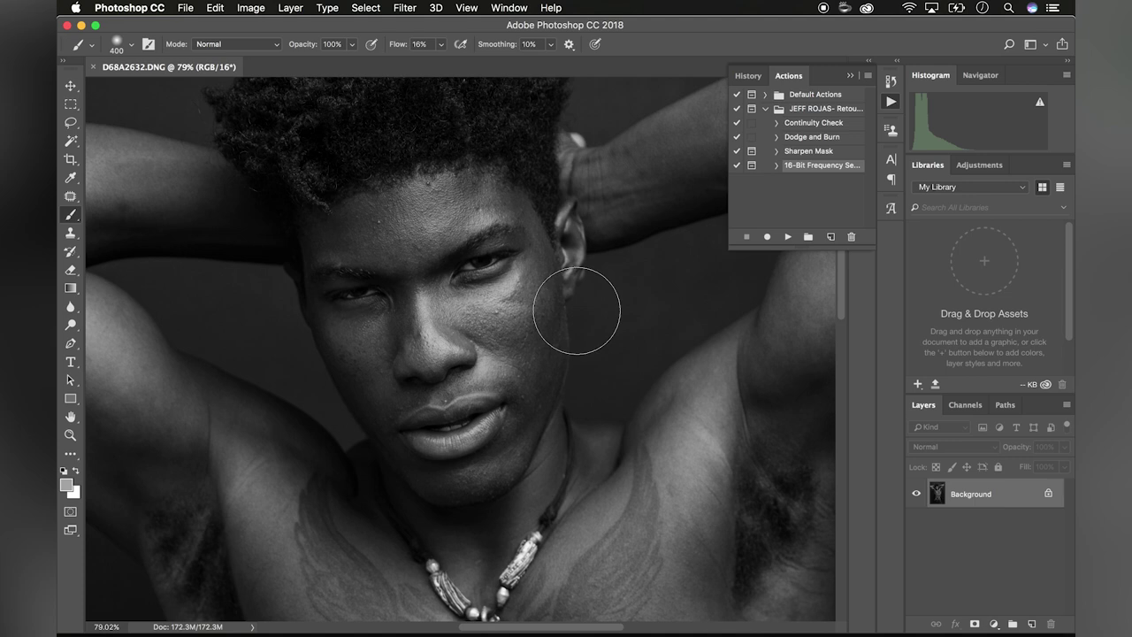
pyautogui.press('super+0')
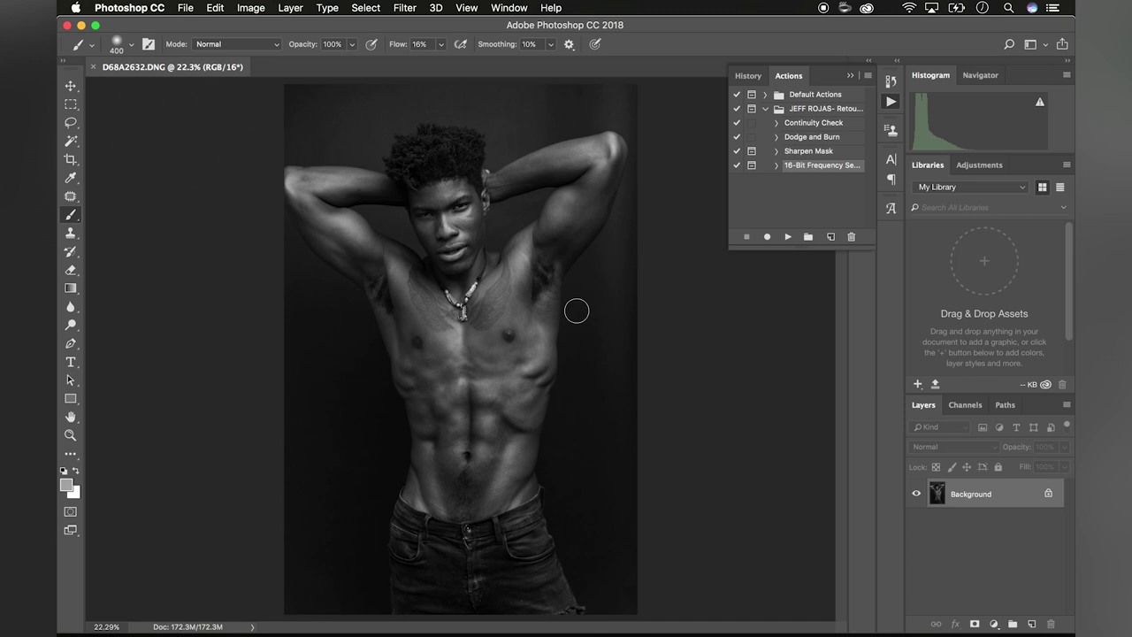
# Run the 16-Bit Frequency Separation action with a 2.5-pixel Gaussian Blur radius and expand the resulting layer group
pyautogui.click(789, 239)
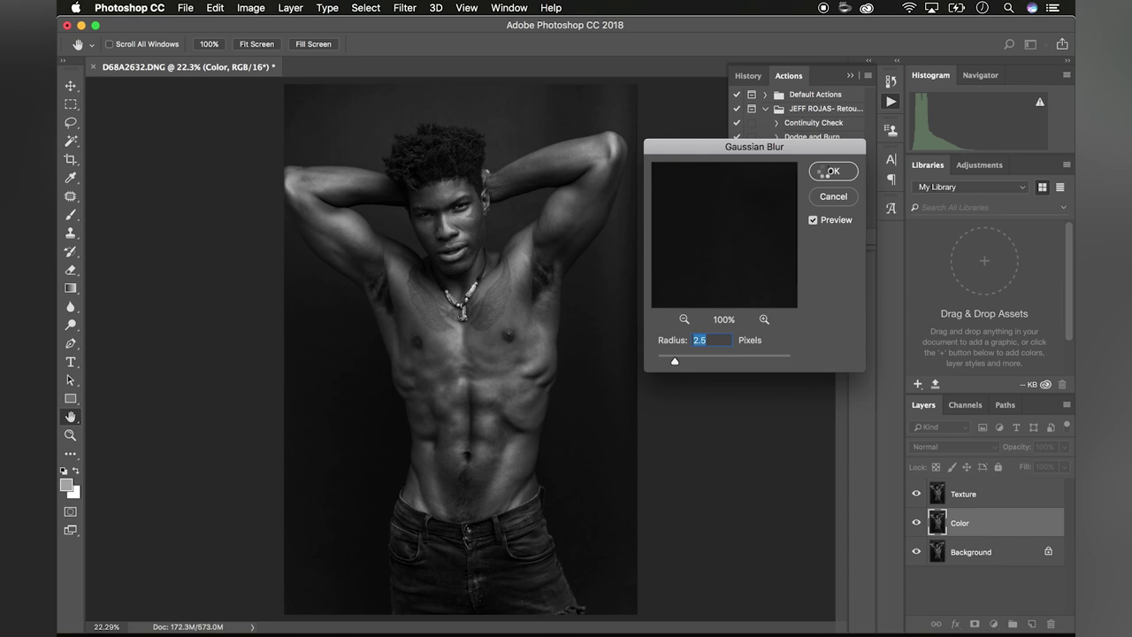
pyautogui.click(826, 171)
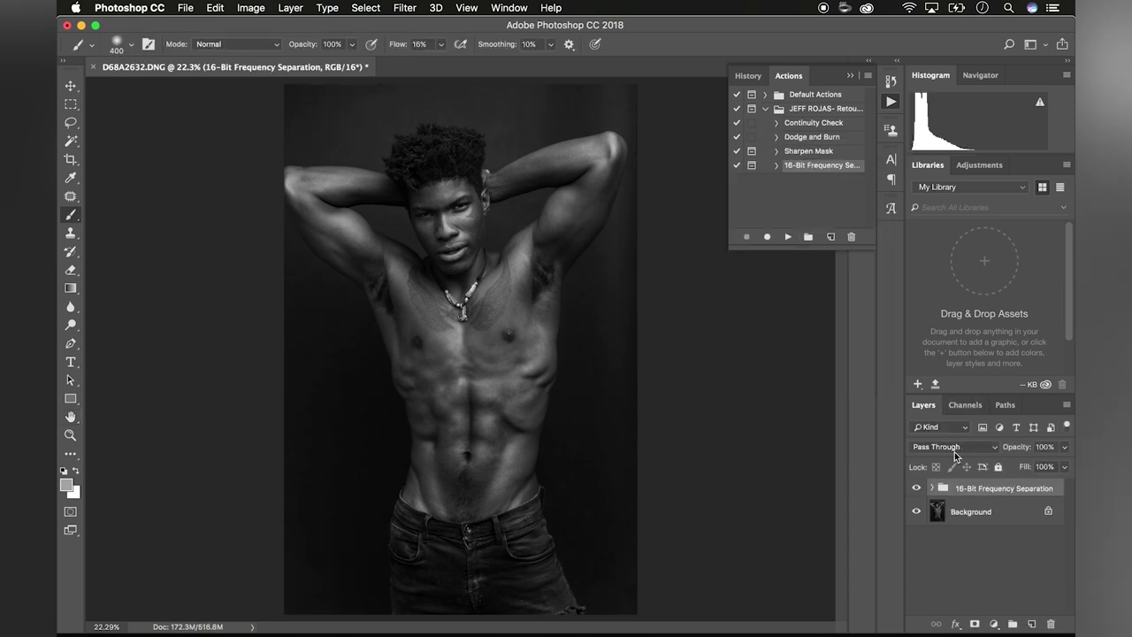
pyautogui.click(932, 488)
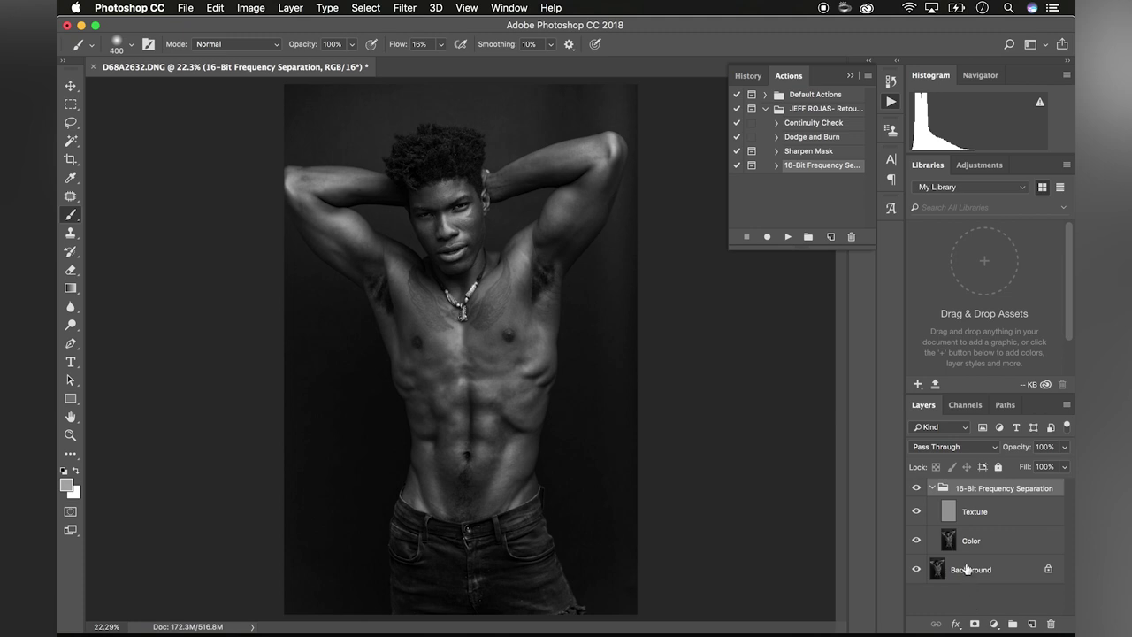
# Patch the bright blemish on the cheek below the eye on the Color layer with the Patch tool
pyautogui.click(971, 553)
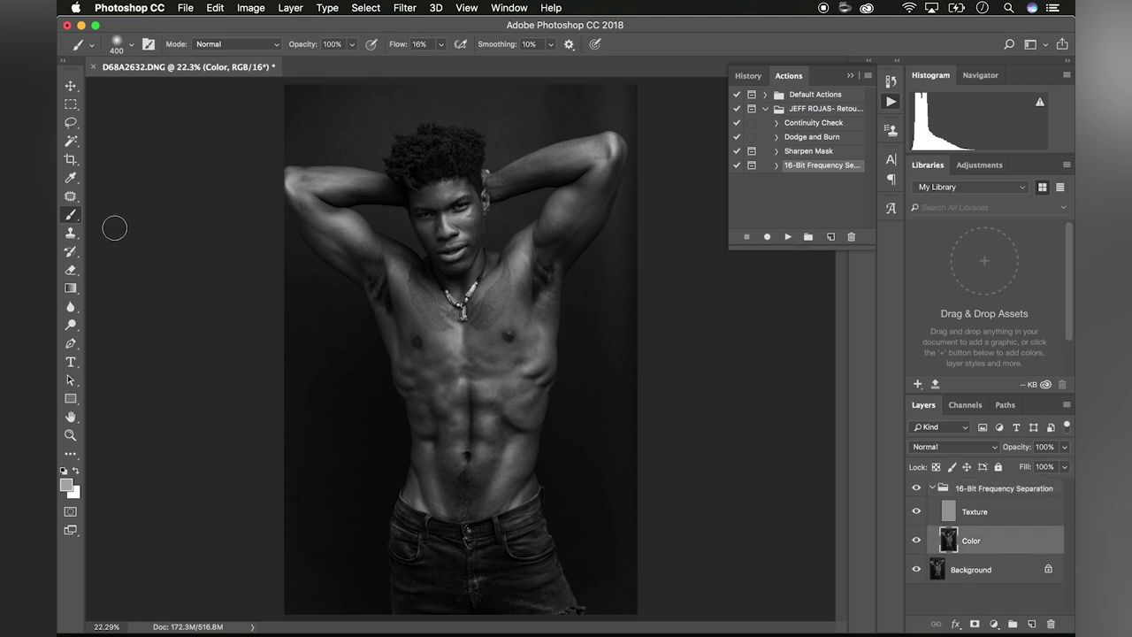
pyautogui.click(78, 200)
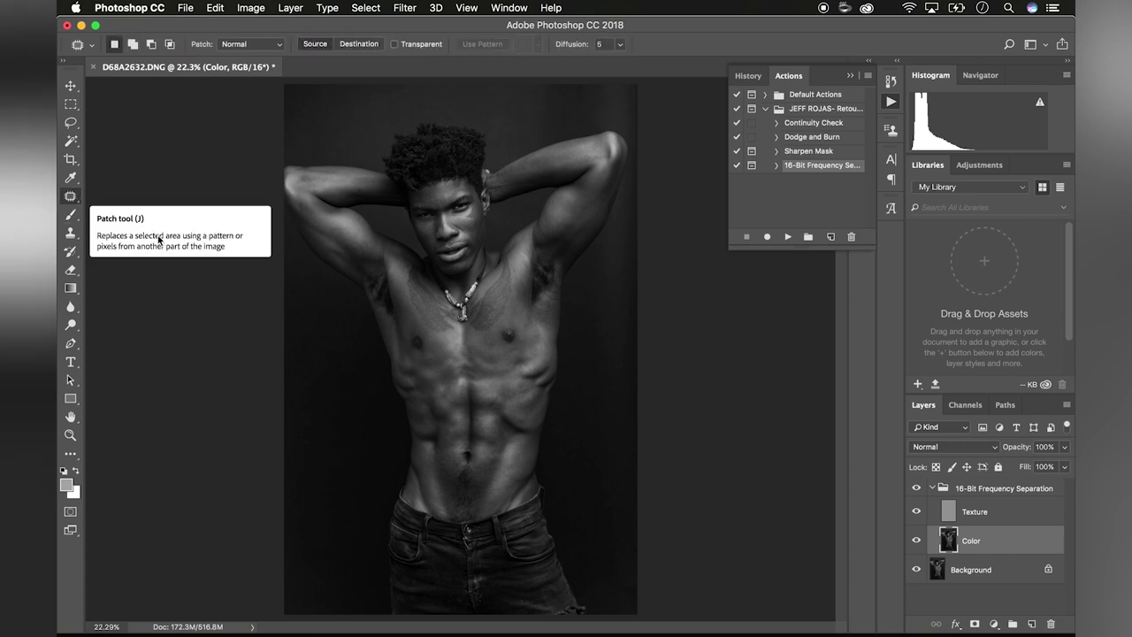
pyautogui.scroll(12, 447, 186)
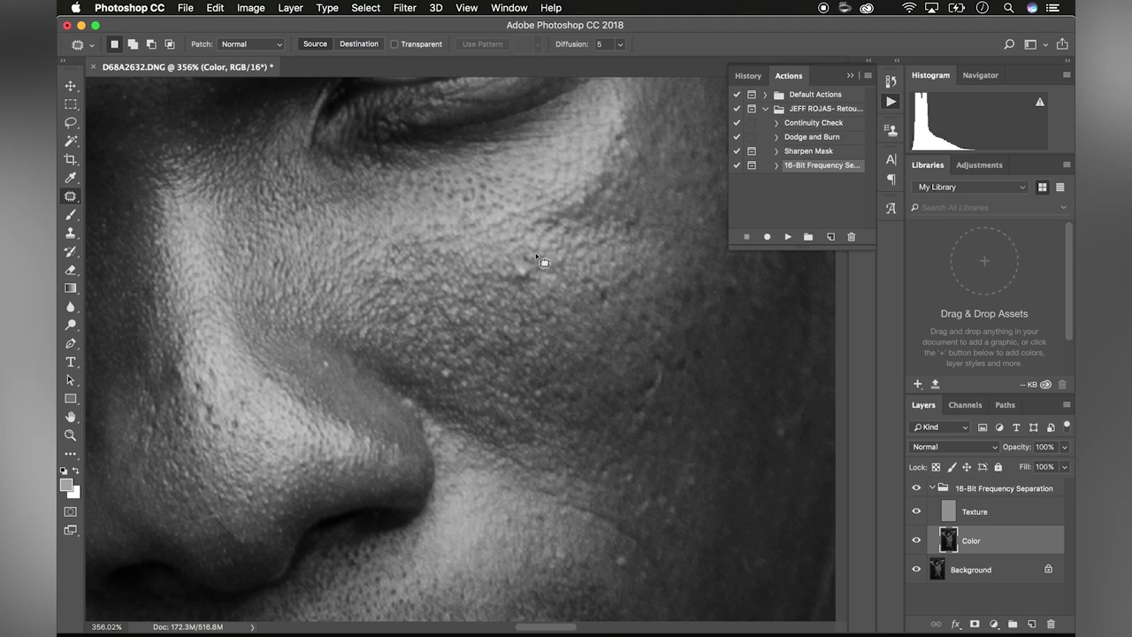
pyautogui.moveTo(535, 256)
pyautogui.mouseDown()
pyautogui.moveTo(509, 263)
pyautogui.moveTo(508, 284)
pyautogui.moveTo(545, 281)
pyautogui.moveTo(545, 253)
pyautogui.moveTo(519, 305)
pyautogui.moveTo(486, 303)
pyautogui.mouseUp()
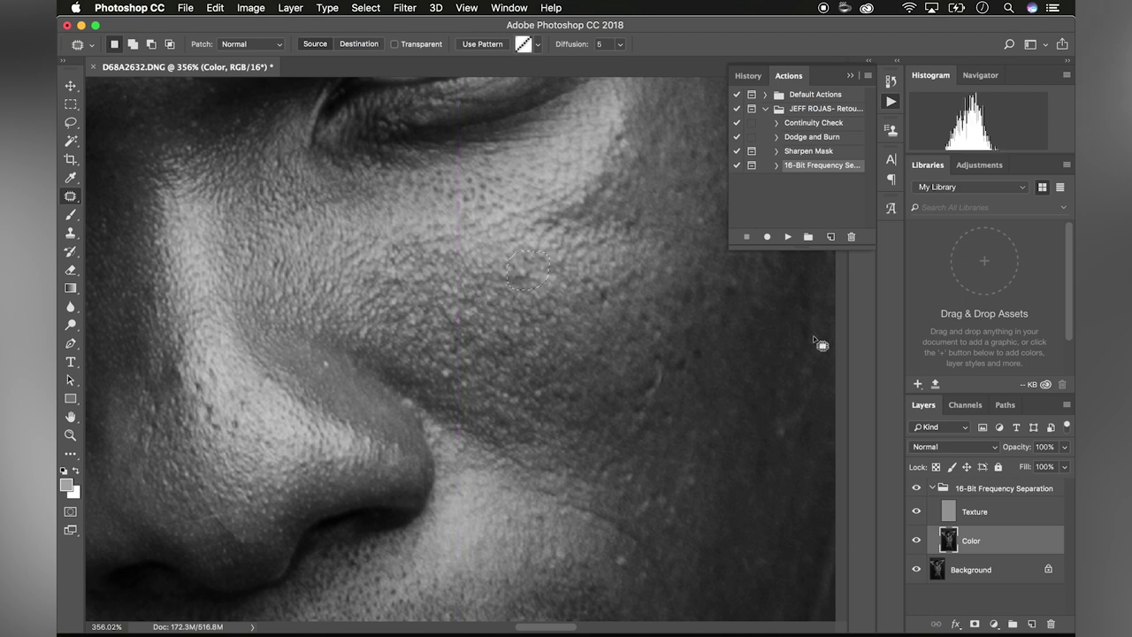
# Patch the same cheek blemish on the Texture layer, then clear the selection
pyautogui.click(963, 513)
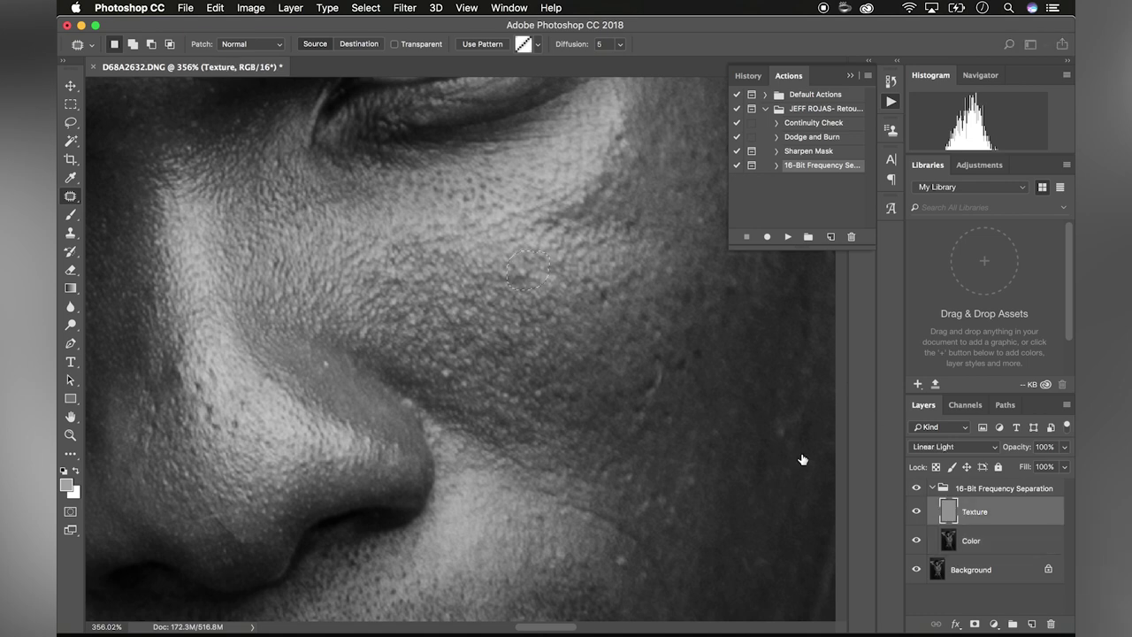
pyautogui.moveTo(536, 262); pyautogui.dragTo(566, 247)
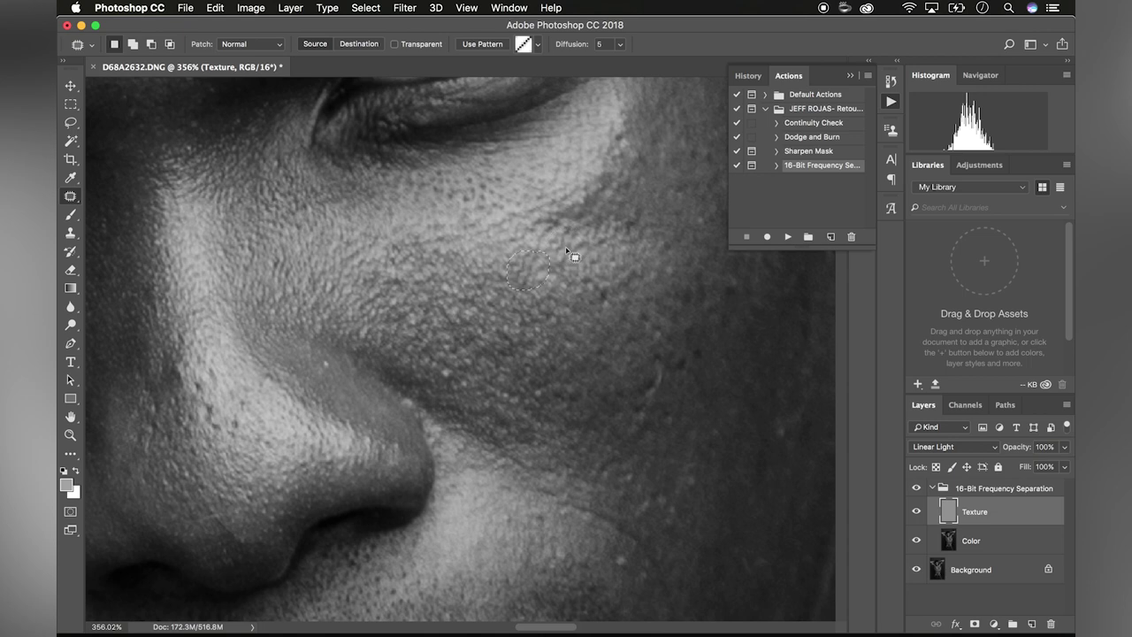
pyautogui.press('super+d')
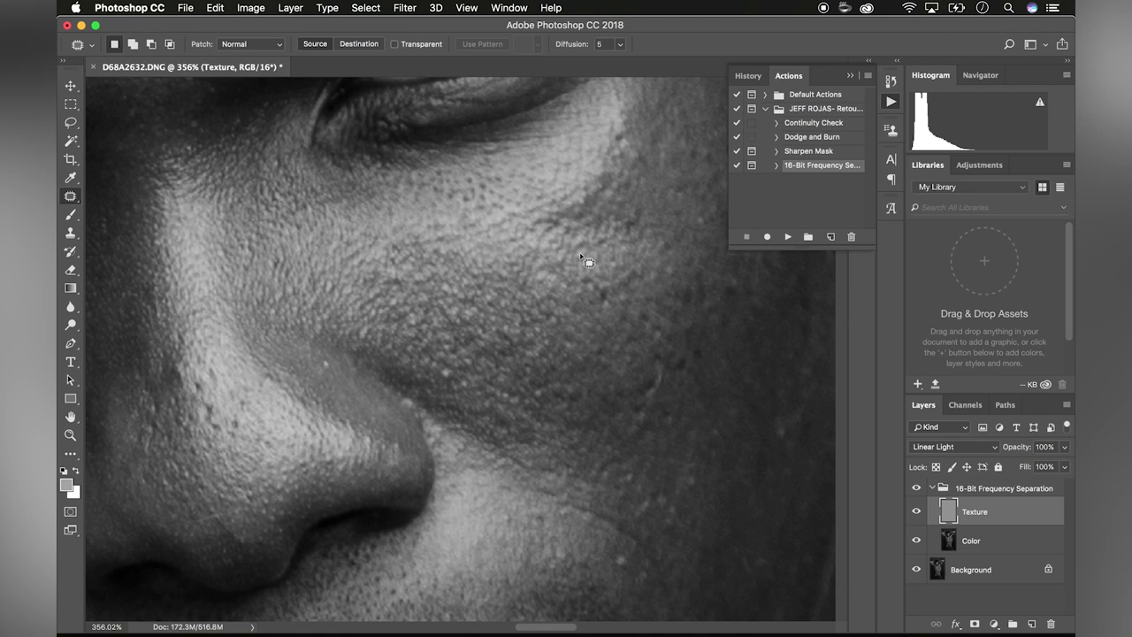
# Compare the patched cheek with the original by isolating the Background layer and restoring all layers
pyautogui.keyDown('alt'); pyautogui.click(917, 573); pyautogui.keyUp('alt')
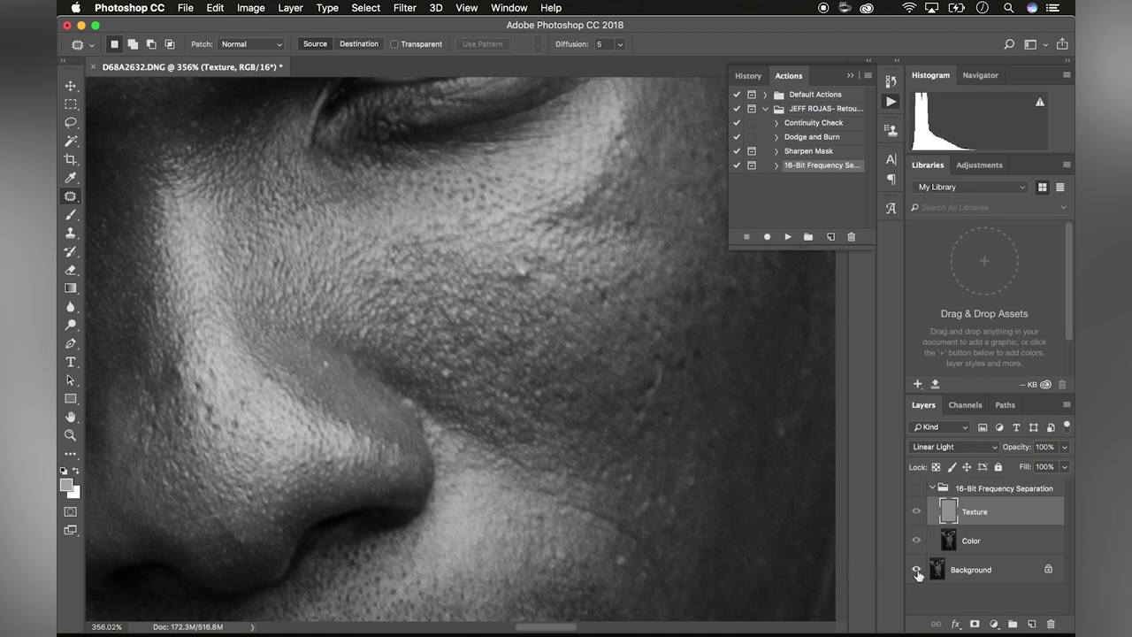
pyautogui.keyDown('alt'); pyautogui.click(917, 573); pyautogui.keyUp('alt')
pyautogui.keyDown('alt'); pyautogui.click(918, 573); pyautogui.keyUp('alt')
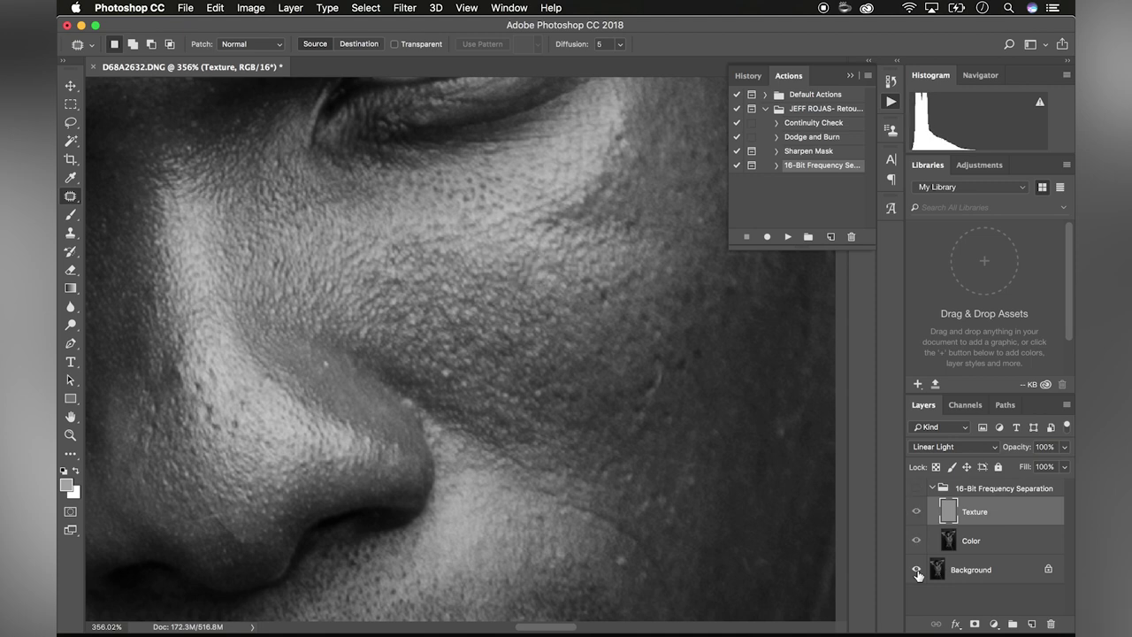
pyautogui.keyDown('alt'); pyautogui.click(918, 574); pyautogui.keyUp('alt')
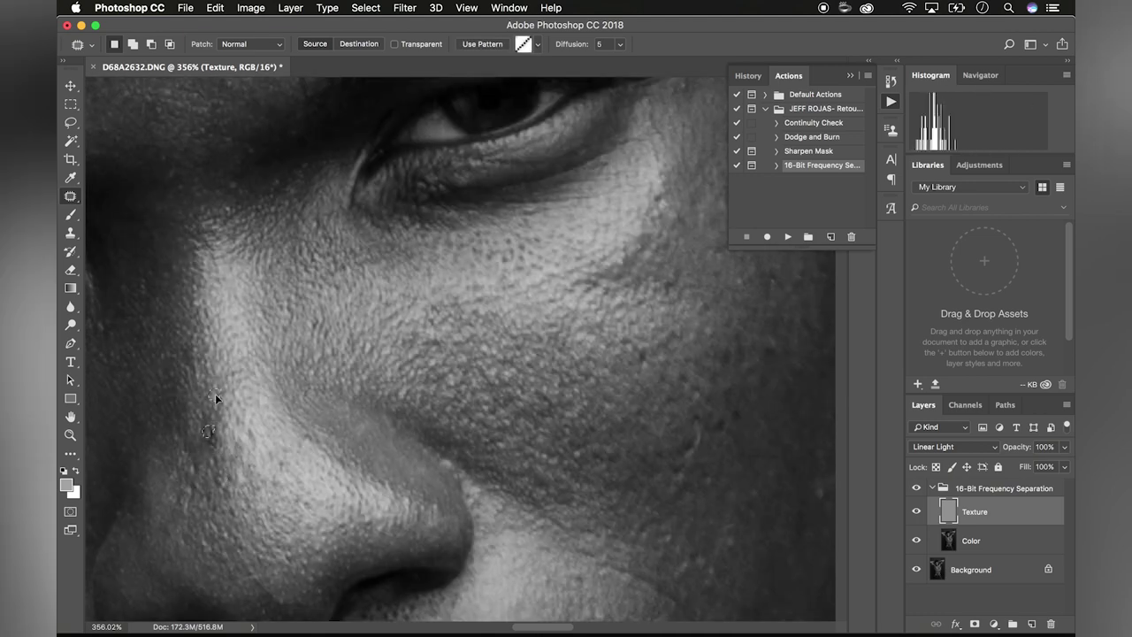
# Patch the uneven area on the shaded cheek using skin just above it on the Color layer, then deselect
pyautogui.press('super+d')
pyautogui.hscroll(-8, 429, 461)
pyautogui.hotkey('alt', '[')
pyautogui.moveTo(244, 349); pyautogui.dragTo(278, 372)
pyautogui.moveTo(266, 363); pyautogui.dragTo(245, 321)
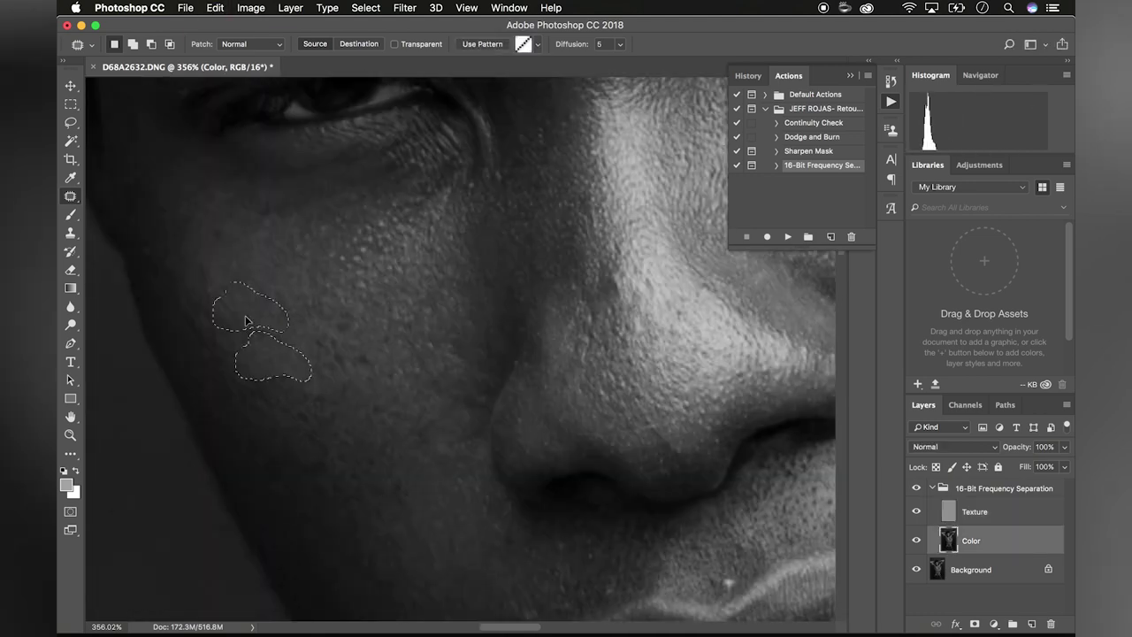
pyautogui.press('super+d')
# Patch the blotchy area on the outer part of the lit cheek on the Color layer, then deselect
pyautogui.scroll(-4, 401, 444)
pyautogui.hotkey('alt', ']')
pyautogui.hscroll(5, 496, 415)
pyautogui.hotkey('alt', '[')
pyautogui.scroll(12, 566, 393)
pyautogui.moveTo(524, 324); pyautogui.dragTo(486, 354)
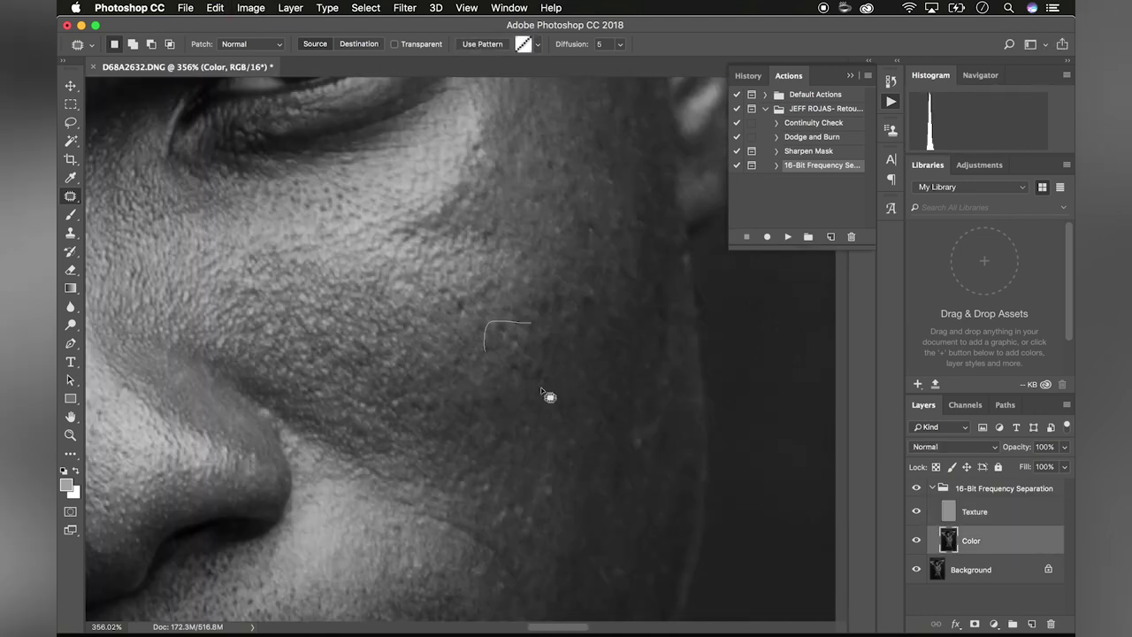
pyautogui.press('super+d')
# Patch the remaining small facial blemishes, including around the forehead, on the Texture and Color layers
pyautogui.hotkey('alt', ']')
pyautogui.moveTo(234, 179); pyautogui.dragTo(277, 186)
pyautogui.press('super+d')
pyautogui.hotkey('alt', '[')
pyautogui.scroll(-3, 131, 278)
pyautogui.moveTo(131, 278); pyautogui.dragTo(443, 372)
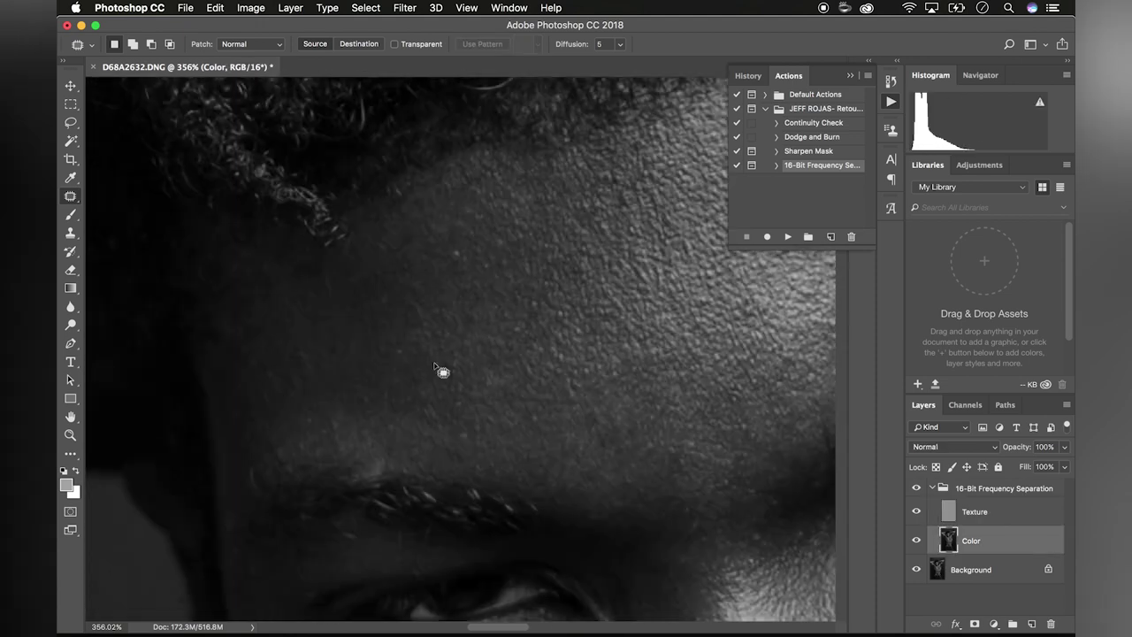
pyautogui.scroll(-10, 495, 345)
pyautogui.moveTo(341, 347); pyautogui.dragTo(366, 359)
pyautogui.press('super+d')
pyautogui.scroll(3, 513, 397)
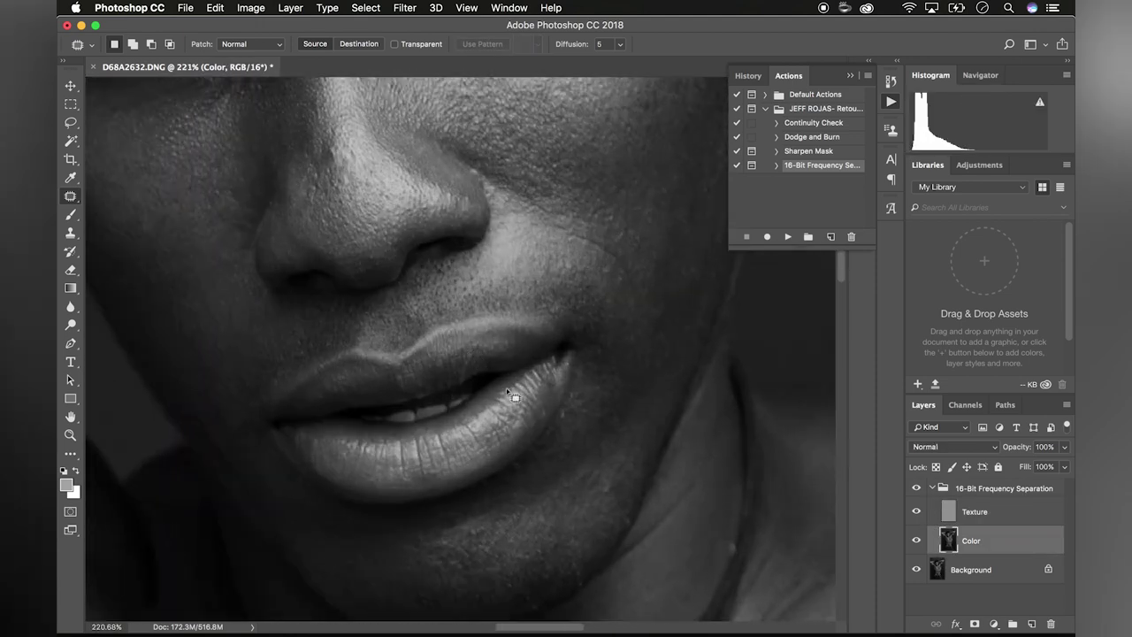
# Compare the retouched face with the original by repeatedly isolating the Background layer and restoring all layers
pyautogui.scroll(-8, 505, 403)
pyautogui.keyDown('alt'); pyautogui.click(916, 571); pyautogui.keyUp('alt')
pyautogui.keyDown('alt'); pyautogui.click(916, 571); pyautogui.keyUp('alt')
pyautogui.scroll(3, 632, 400)
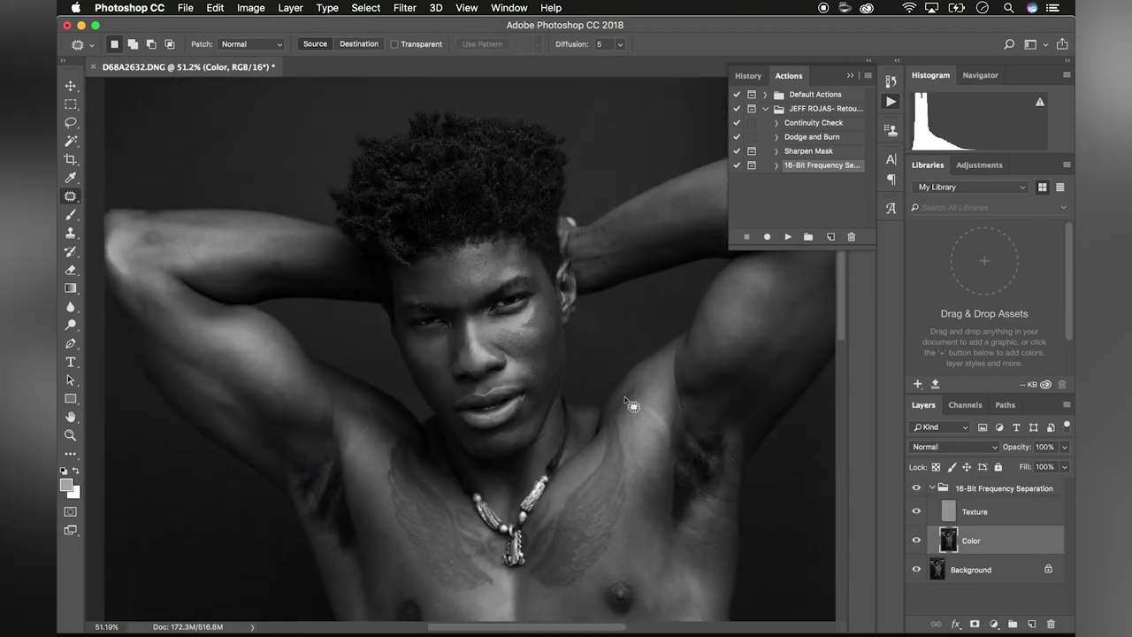
pyautogui.scroll(8, 645, 397)
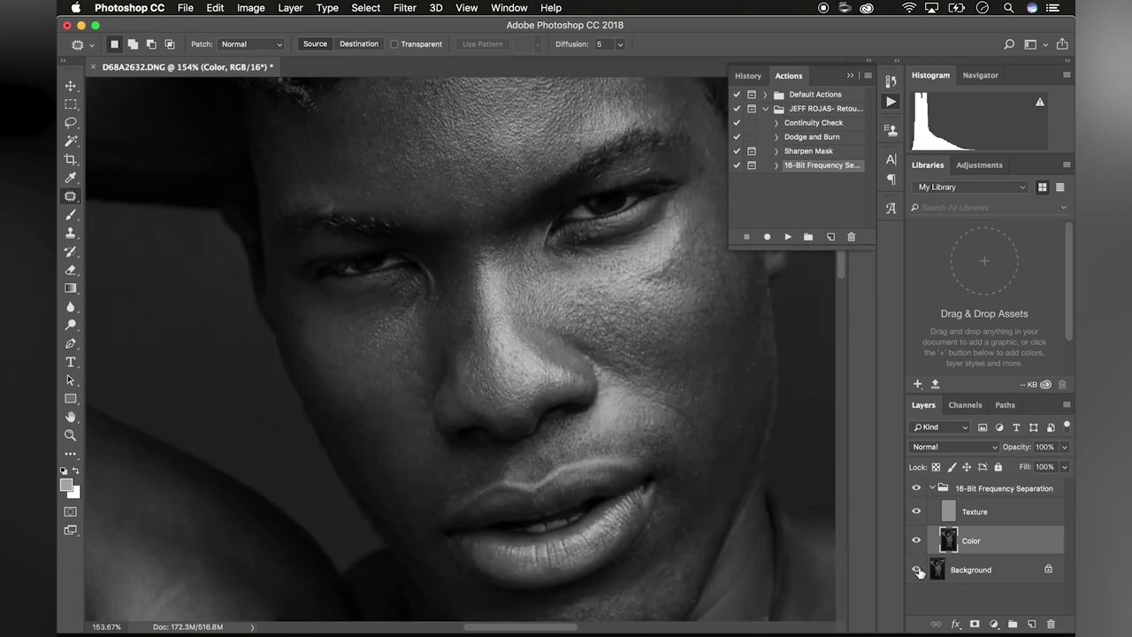
pyautogui.keyDown('alt'); pyautogui.click(917, 570); pyautogui.keyUp('alt')
pyautogui.keyDown('alt'); pyautogui.click(917, 570); pyautogui.keyUp('alt')
pyautogui.keyDown('alt'); pyautogui.click(918, 571); pyautogui.keyUp('alt')
pyautogui.keyDown('alt'); pyautogui.click(918, 571); pyautogui.keyUp('alt')
pyautogui.keyDown('alt'); pyautogui.click(918, 571); pyautogui.keyUp('alt')
pyautogui.keyDown('alt'); pyautogui.click(918, 571); pyautogui.keyUp('alt')
# Patch the dark marks on the ribs and beside the midline of the torso on the Color layer
pyautogui.scroll(-10, 755, 567)
pyautogui.scroll(-10, 755, 567)
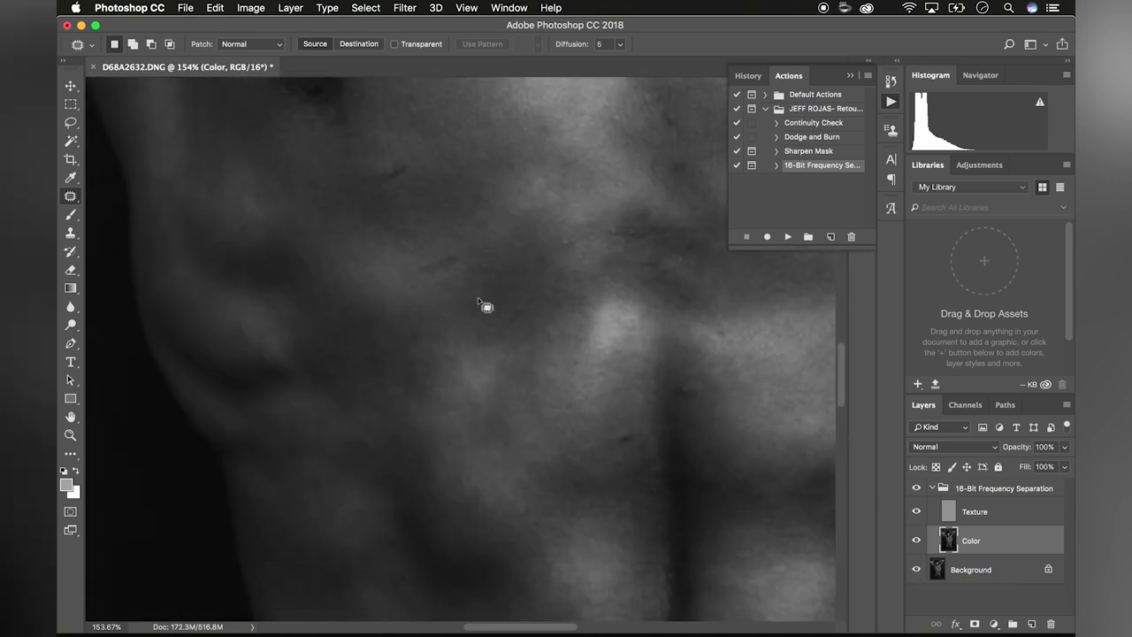
pyautogui.moveTo(475, 262)
pyautogui.mouseDown()
pyautogui.moveTo(412, 286)
pyautogui.moveTo(474, 264)
pyautogui.moveTo(482, 230)
pyautogui.mouseUp()
pyautogui.press('super+d')
pyautogui.moveTo(393, 168)
pyautogui.mouseDown()
pyautogui.moveTo(420, 173)
pyautogui.moveTo(408, 174)
pyautogui.moveTo(423, 133)
pyautogui.mouseUp()
pyautogui.hotkey('ctrl', 'd')
pyautogui.moveTo(689, 395); pyautogui.dragTo(699, 410)
pyautogui.press('super+d')
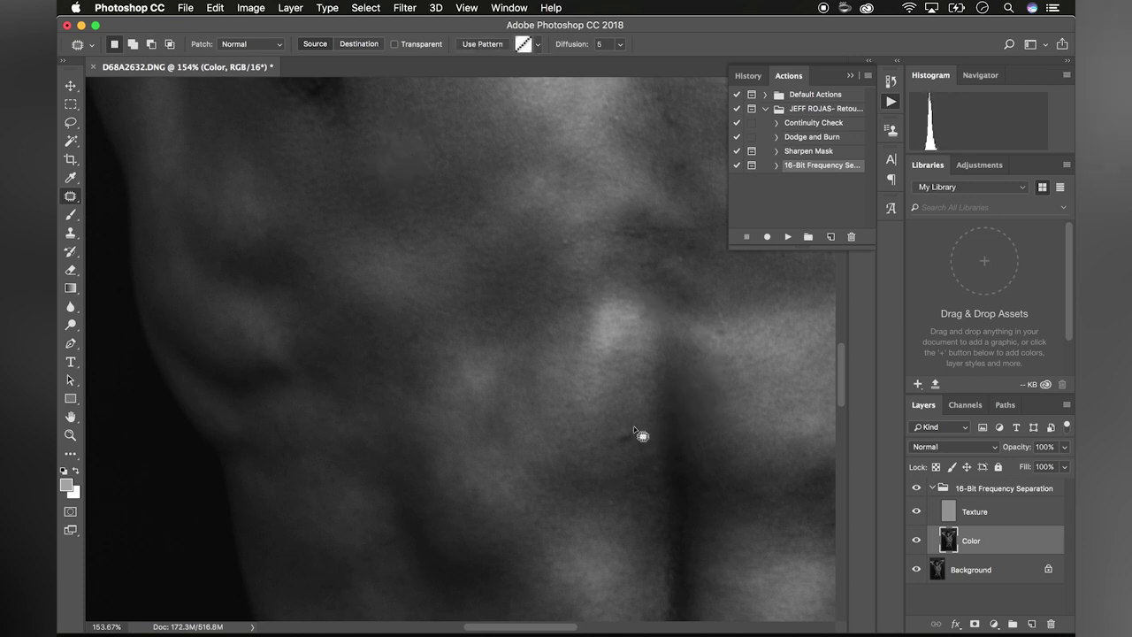
# Patch the small dark mark on the upper abdomen and another spot across the torso on the Color layer
pyautogui.moveTo(622, 452); pyautogui.dragTo(635, 436)
pyautogui.moveTo(633, 435); pyautogui.dragTo(640, 416)
pyautogui.press('super+d')
pyautogui.hscroll(5, 695, 405)
pyautogui.scroll(3, 695, 405)
pyautogui.moveTo(257, 320)
pyautogui.mouseDown()
pyautogui.moveTo(264, 341)
pyautogui.moveTo(258, 322)
pyautogui.mouseUp()
pyautogui.press('super+d')
# Patch the blemishes and uneven spots on the raised arm on the shaded side of the face
pyautogui.scroll(-6, 334, 336)
pyautogui.hscroll(-7, 331, 330)
pyautogui.scroll(8, 525, 483)
pyautogui.scroll(-5, 524, 483)
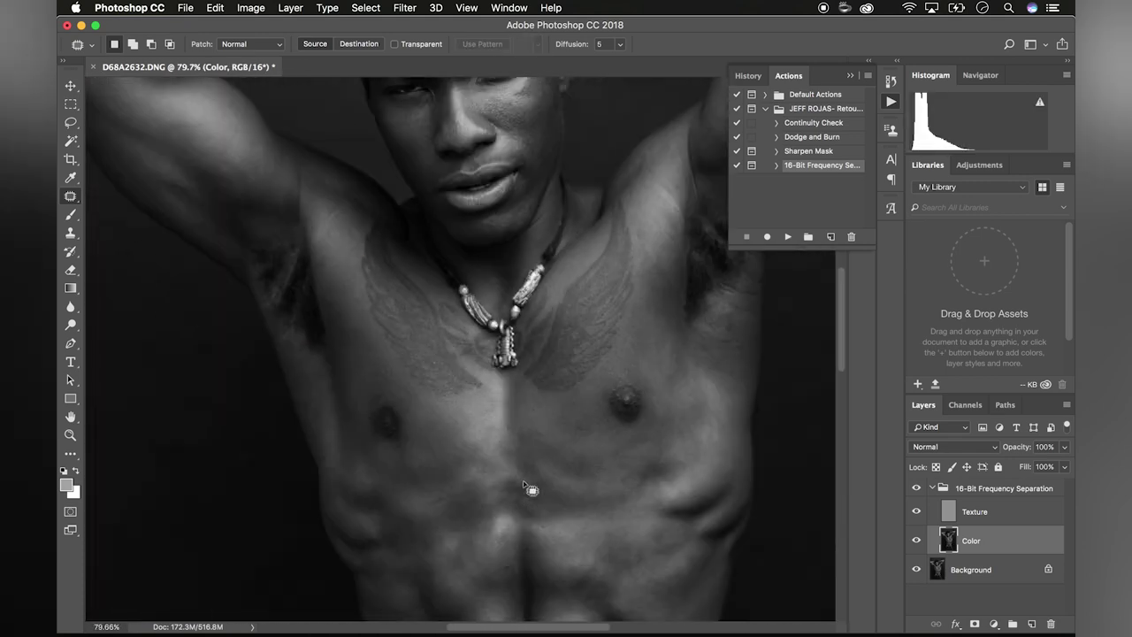
pyautogui.scroll(-5, 523, 483)
pyautogui.hscroll(-6, 487, 381)
pyautogui.scroll(6, 486, 380)
pyautogui.scroll(4, 449, 273)
pyautogui.moveTo(398, 275)
pyautogui.mouseDown()
pyautogui.moveTo(393, 304)
pyautogui.moveTo(399, 276)
pyautogui.mouseUp()
pyautogui.moveTo(382, 292); pyautogui.dragTo(515, 302)
pyautogui.press('super+d')
pyautogui.moveTo(603, 325); pyautogui.dragTo(619, 335)
pyautogui.moveTo(373, 390)
pyautogui.mouseDown()
pyautogui.moveTo(387, 417)
pyautogui.moveTo(375, 391)
pyautogui.mouseUp()
pyautogui.press('super+d')
pyautogui.hscroll(4, 424, 424)
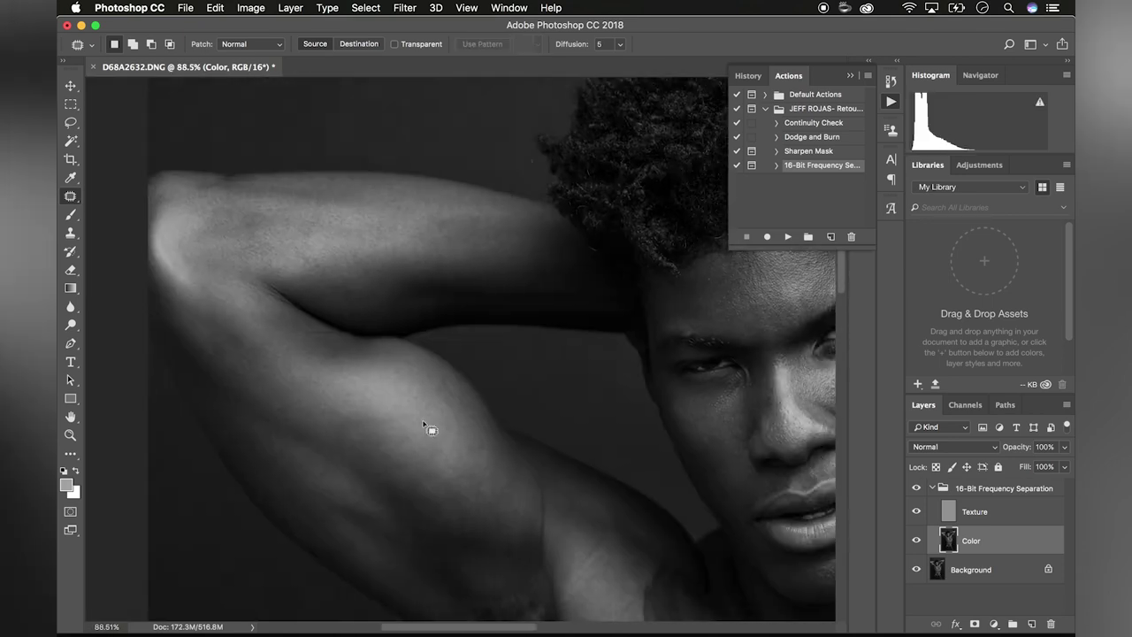
# Collapse the frequency separation group and add two Curves adjustment layers above it, named Dodge and Burn
pyautogui.scroll(-6, 425, 423)
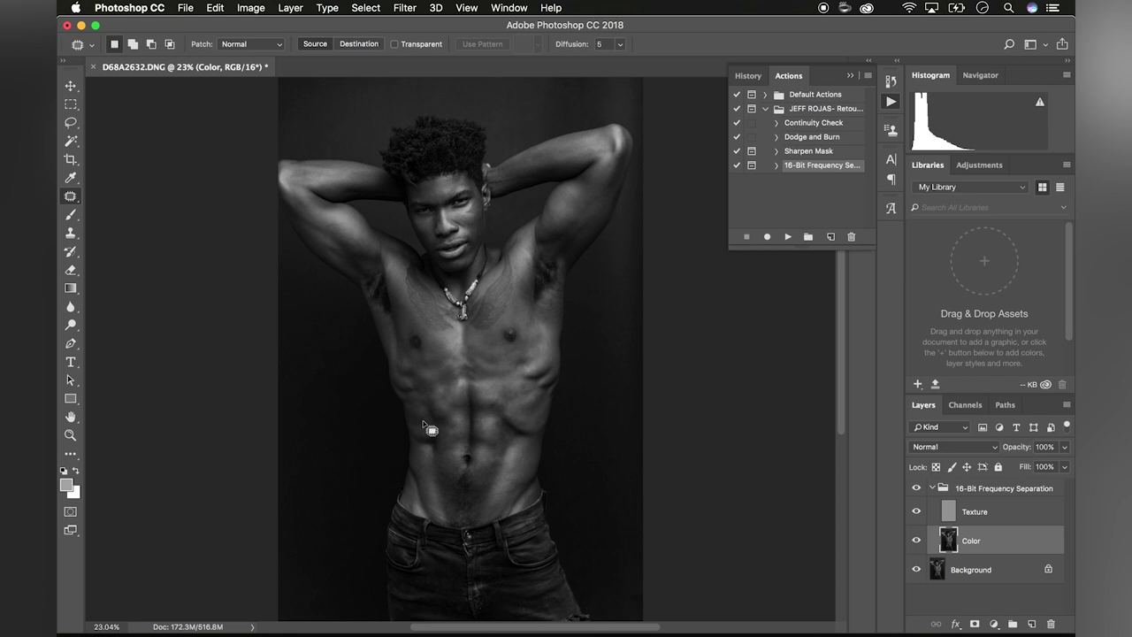
pyautogui.click(932, 488)
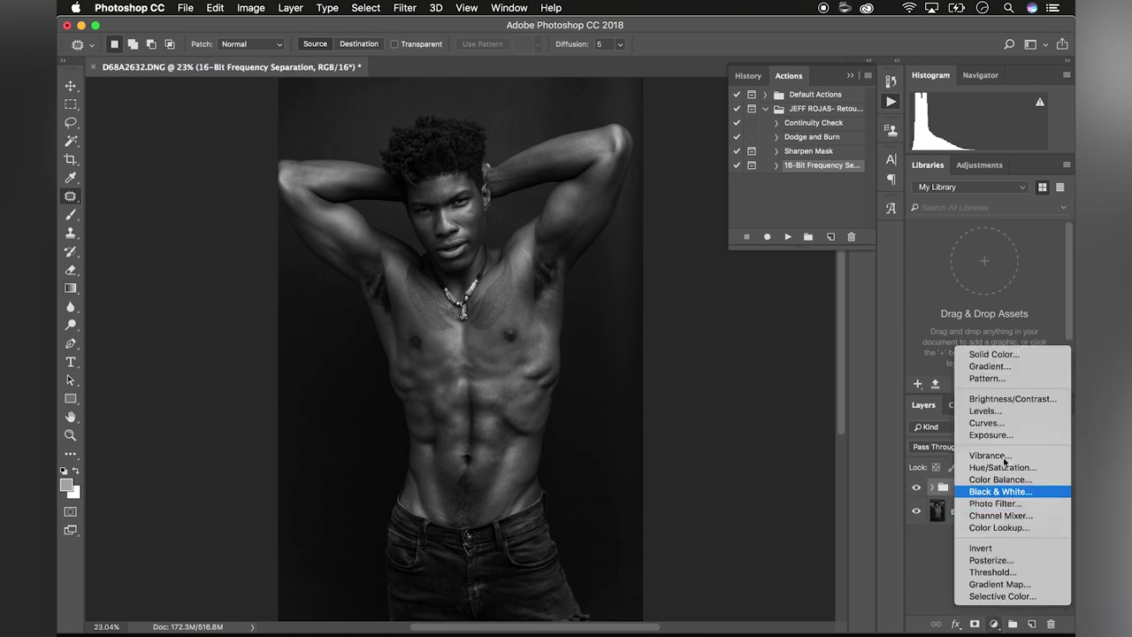
pyautogui.click(1003, 426)
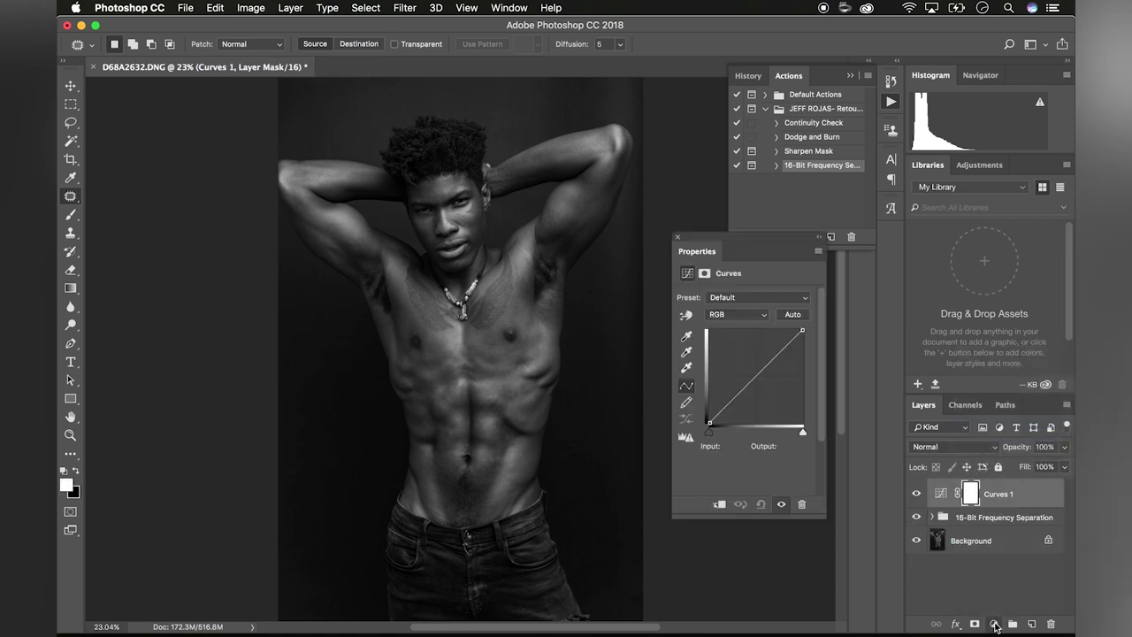
pyautogui.click(995, 624)
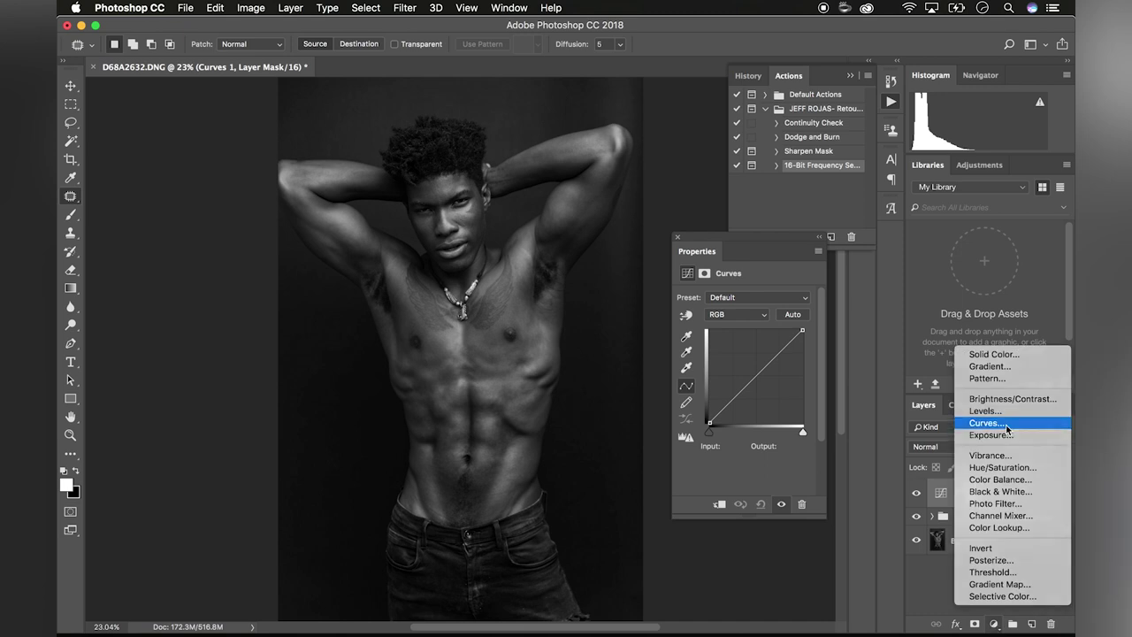
pyautogui.click(1007, 429)
pyautogui.doubleClick(998, 522)
pyautogui.write('Dodge')
pyautogui.press('Return')
pyautogui.doubleClick(998, 493)
pyautogui.write('Burn')
pyautogui.press('Return')
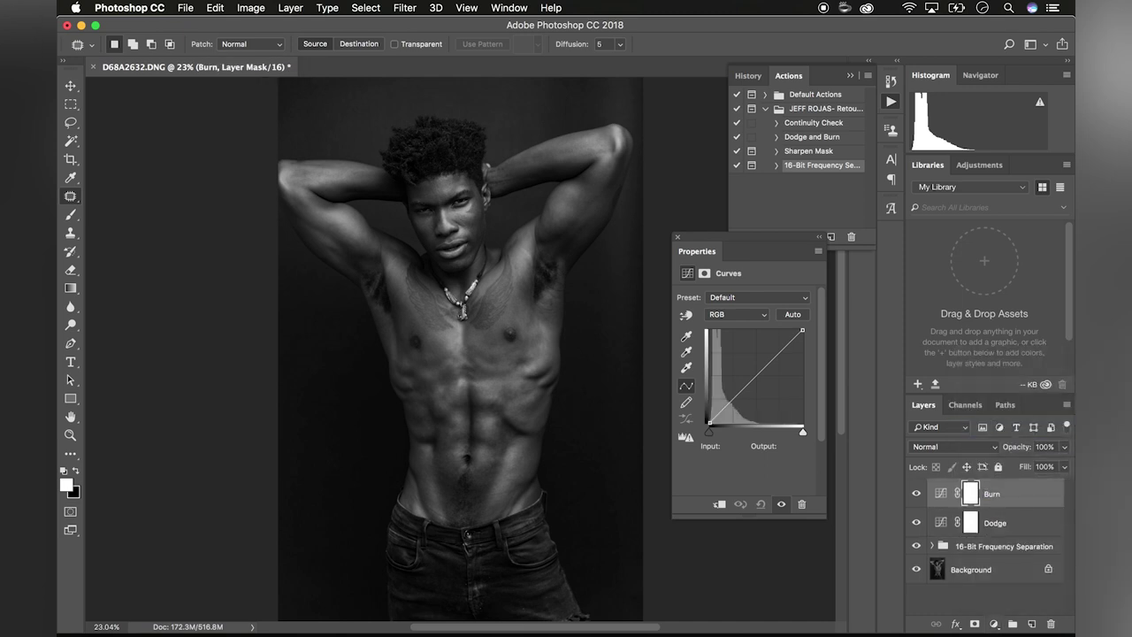
# Brighten the Dodge layer by raising its RGB curve midpoint to input 113, output 138
pyautogui.click(942, 527)
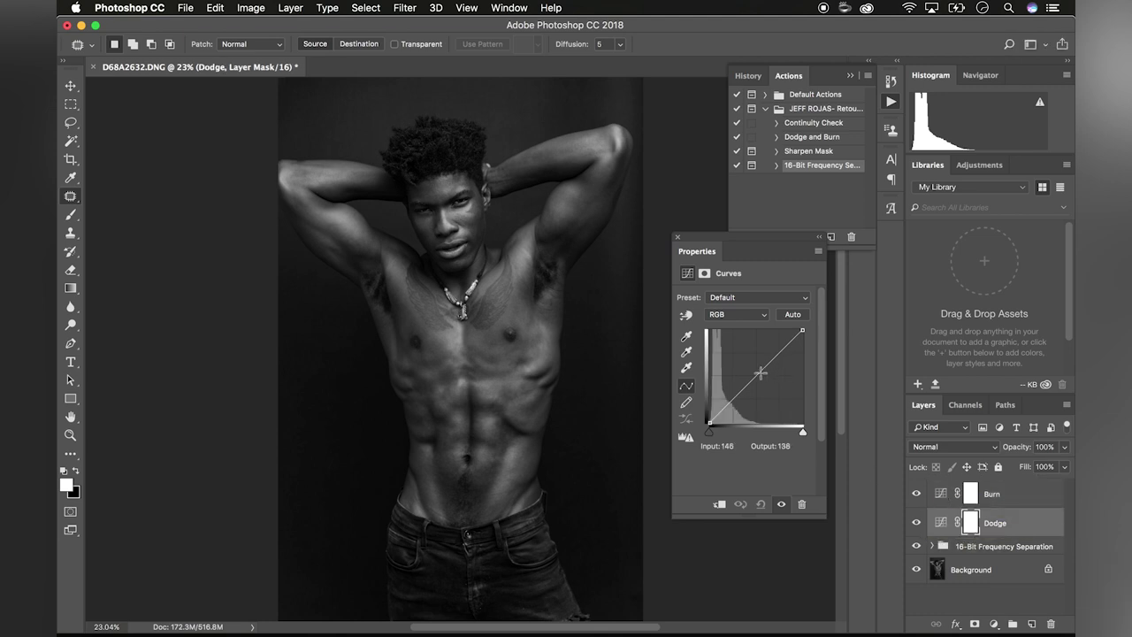
pyautogui.moveTo(756, 372); pyautogui.dragTo(751, 372)
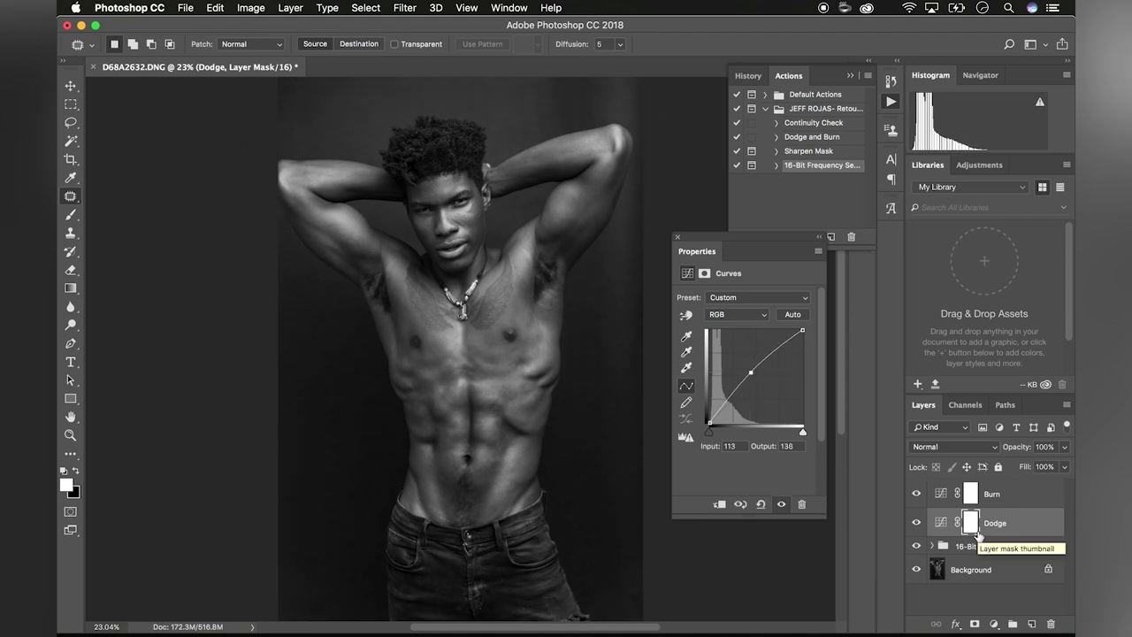
# Darken the Burn layer's RGB curve to input 125, output 111, and invert the Dodge and Burn layer masks to black
pyautogui.press('super+i')
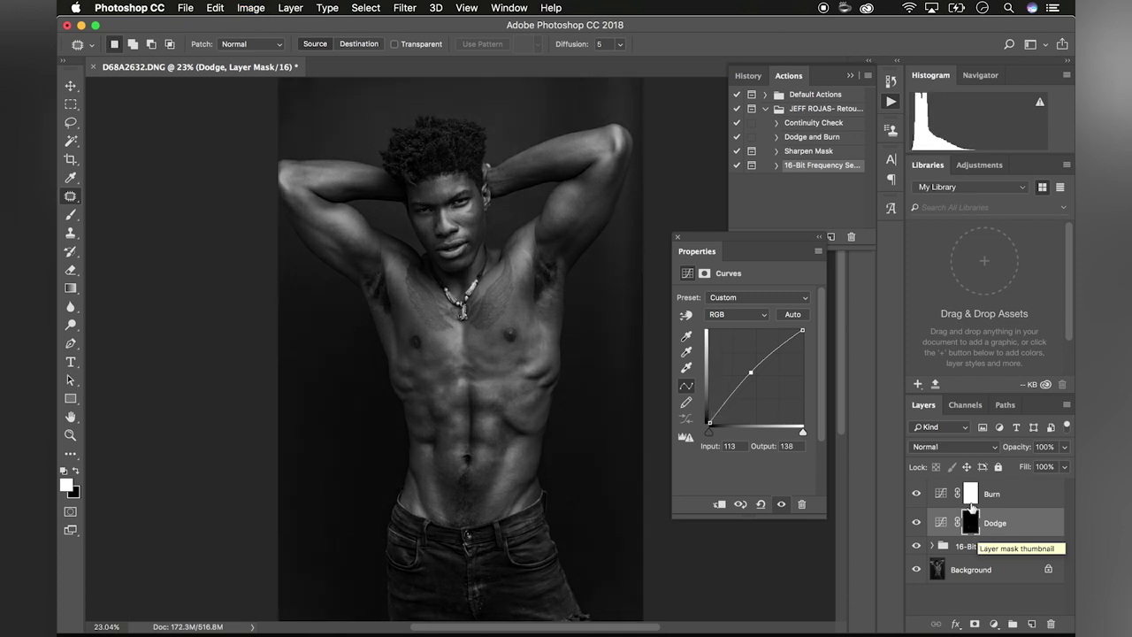
pyautogui.click(946, 497)
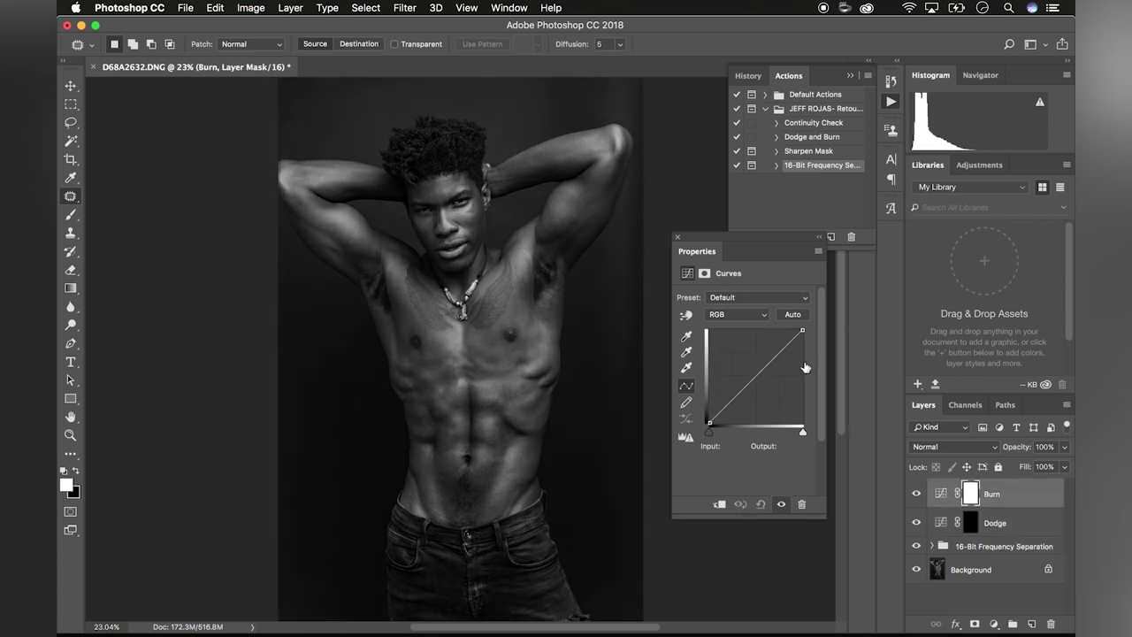
pyautogui.moveTo(753, 381); pyautogui.dragTo(755, 382)
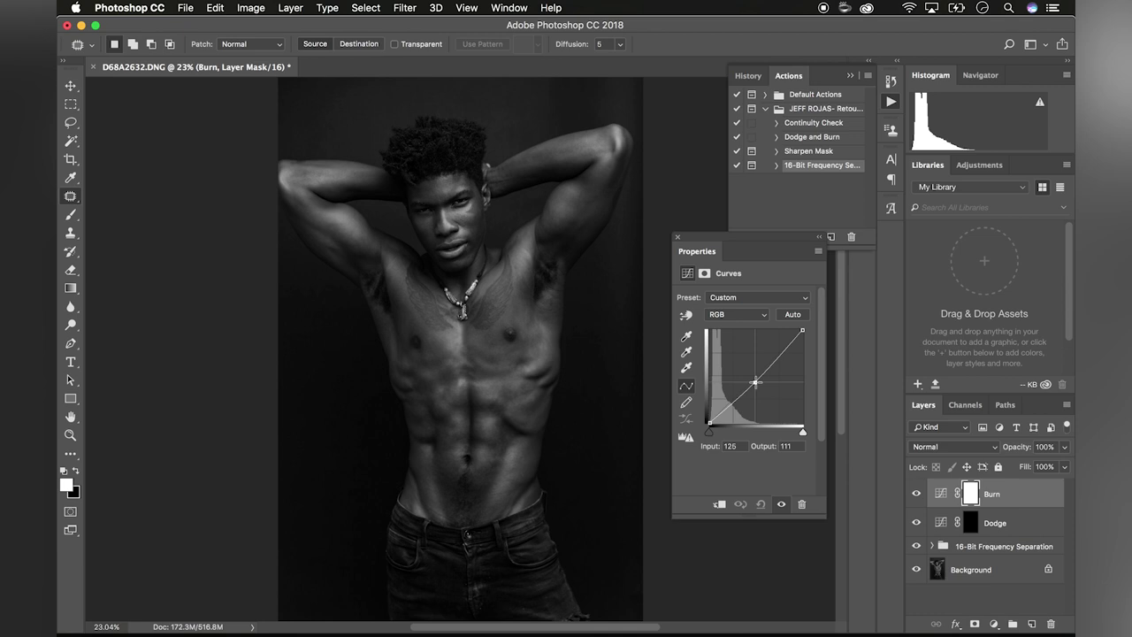
pyautogui.press('super+i')
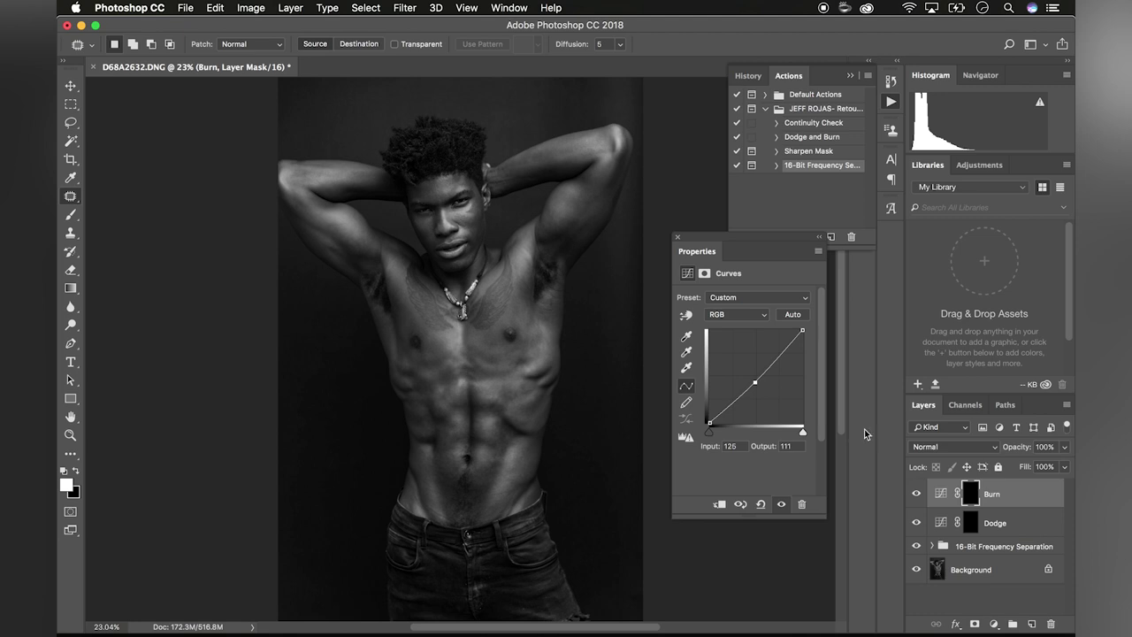
# Set the blend mode of both the Burn and Dodge layers to Luminosity
pyautogui.click(955, 447)
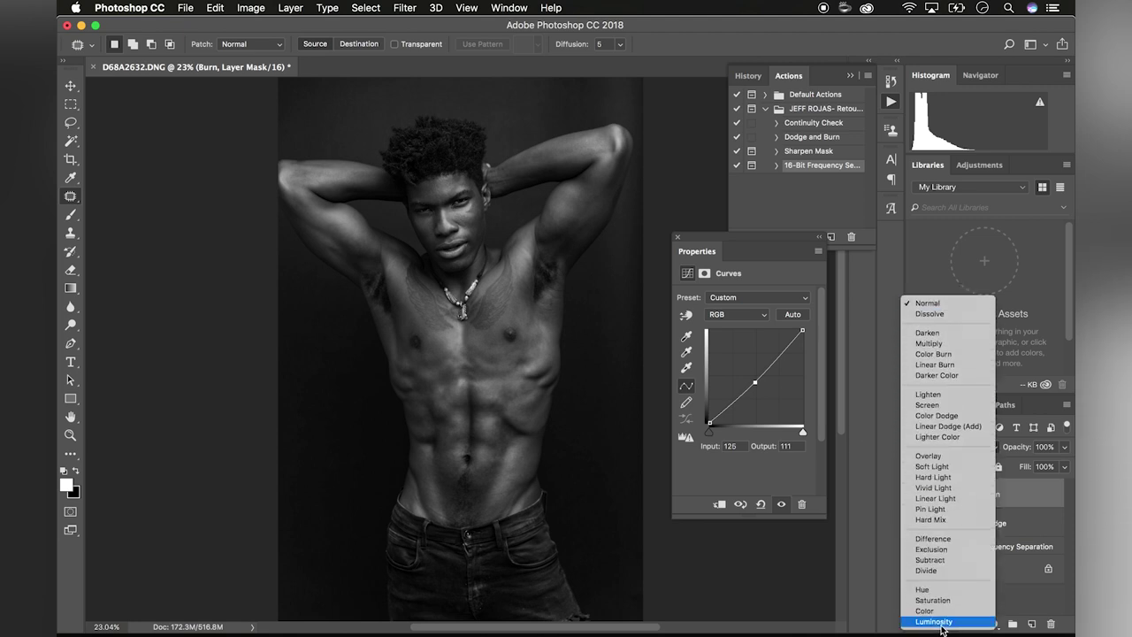
pyautogui.click(943, 622)
pyautogui.click(940, 523)
pyautogui.click(955, 447)
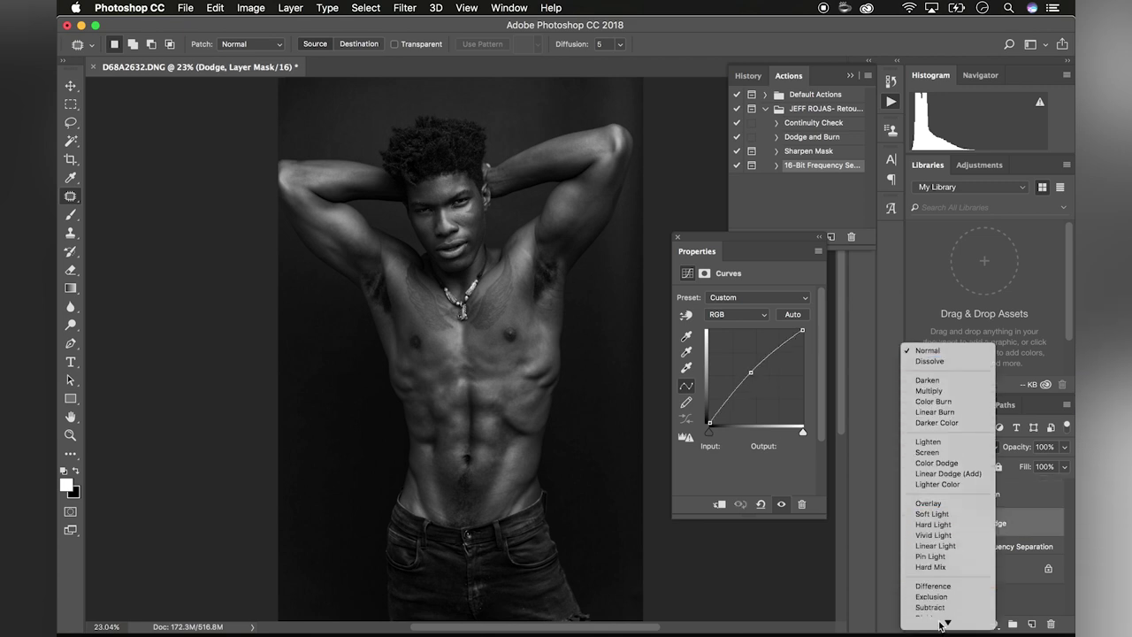
pyautogui.click(943, 622)
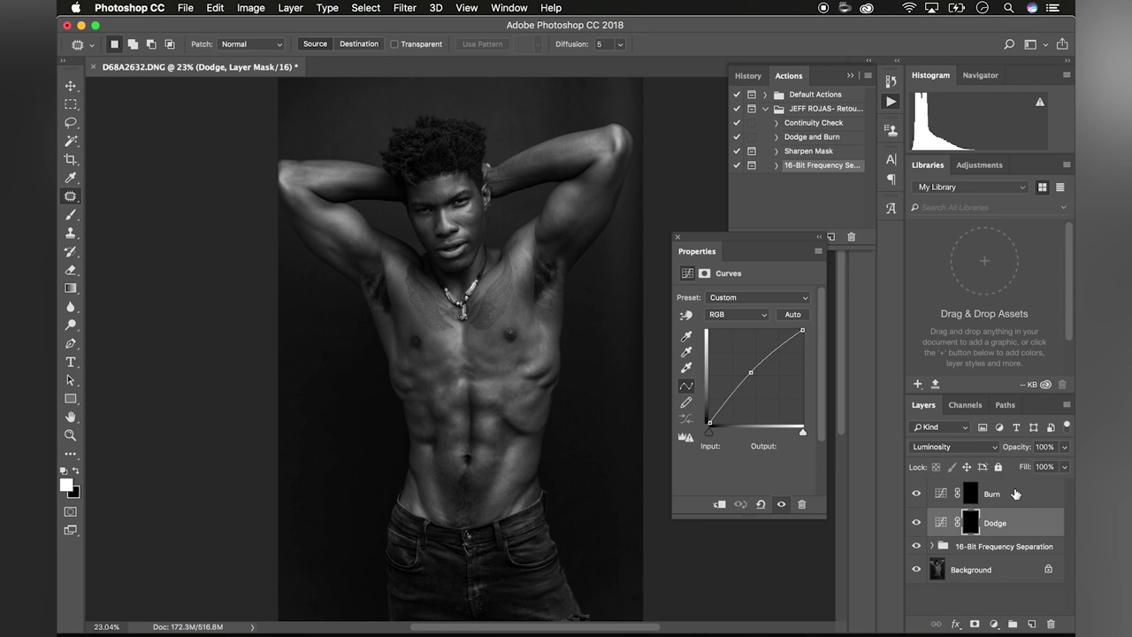
# Paint white on the Dodge mask over the face and down to the upper chest with a soft 600 px brush at 16% flow
pyautogui.click(68, 216)
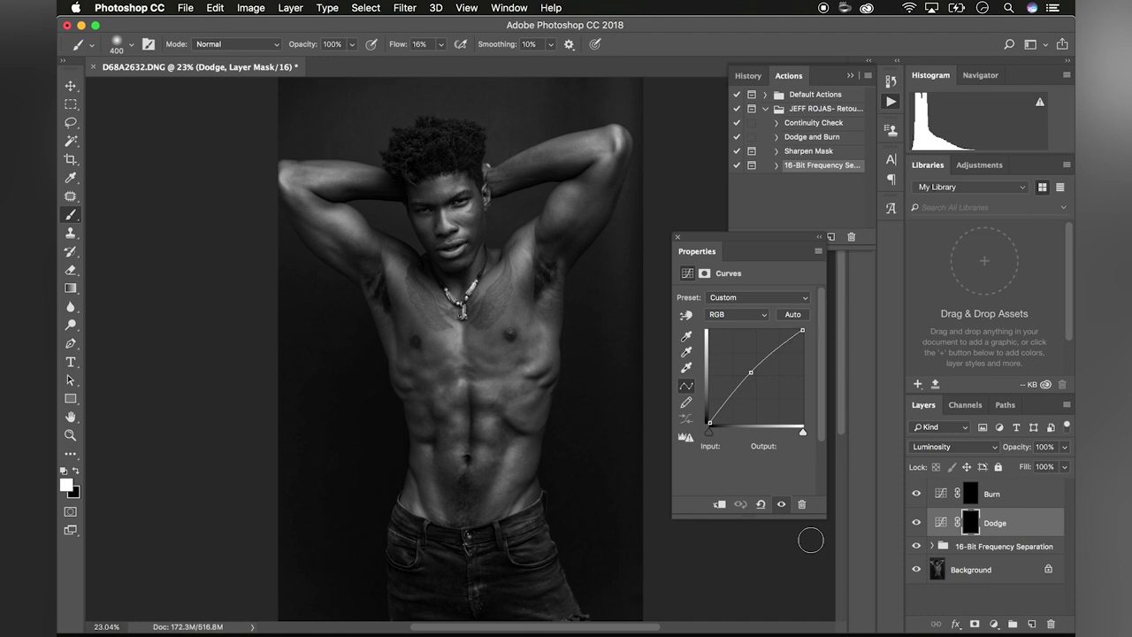
pyautogui.scroll(5, 549, 250)
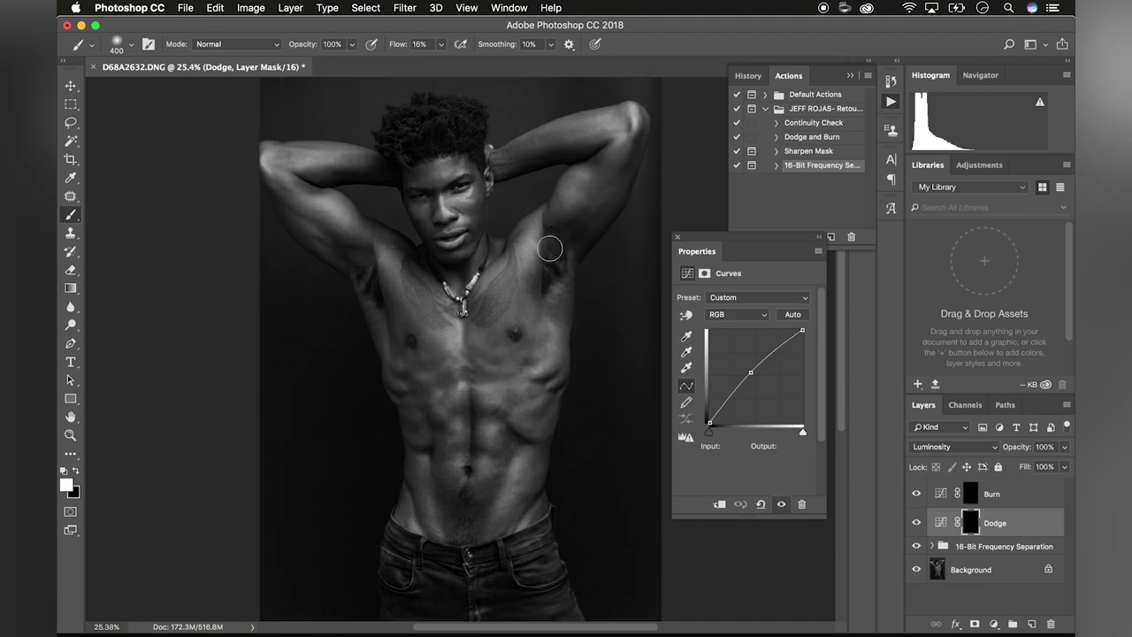
pyautogui.scroll(2, 550, 249)
pyautogui.scroll(5, 549, 248)
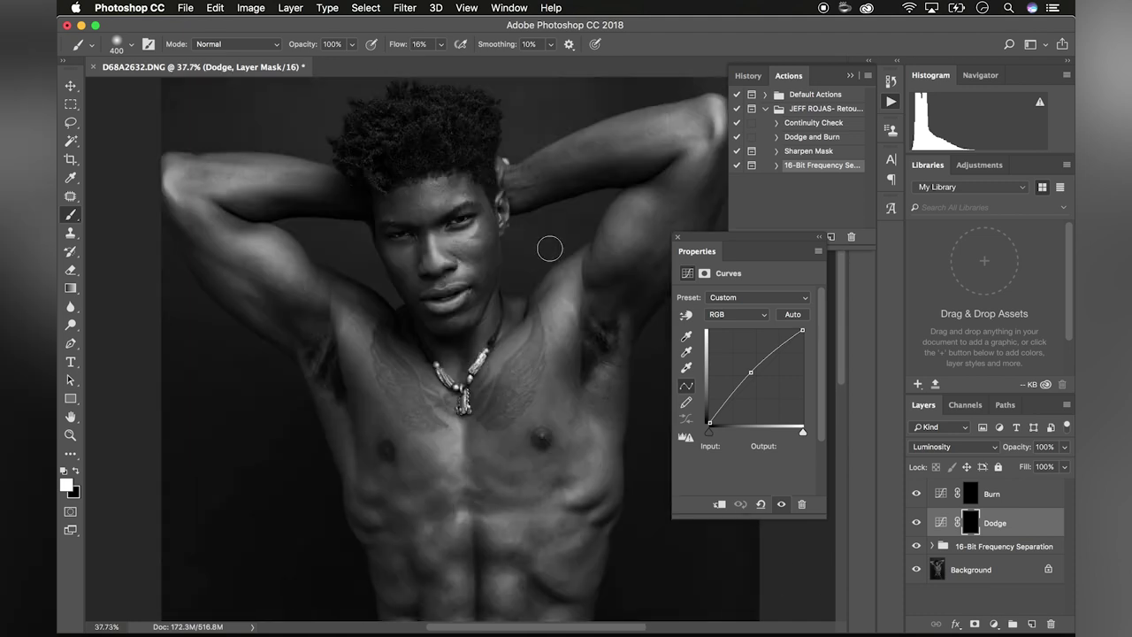
pyautogui.press(']')
pyautogui.press(']')
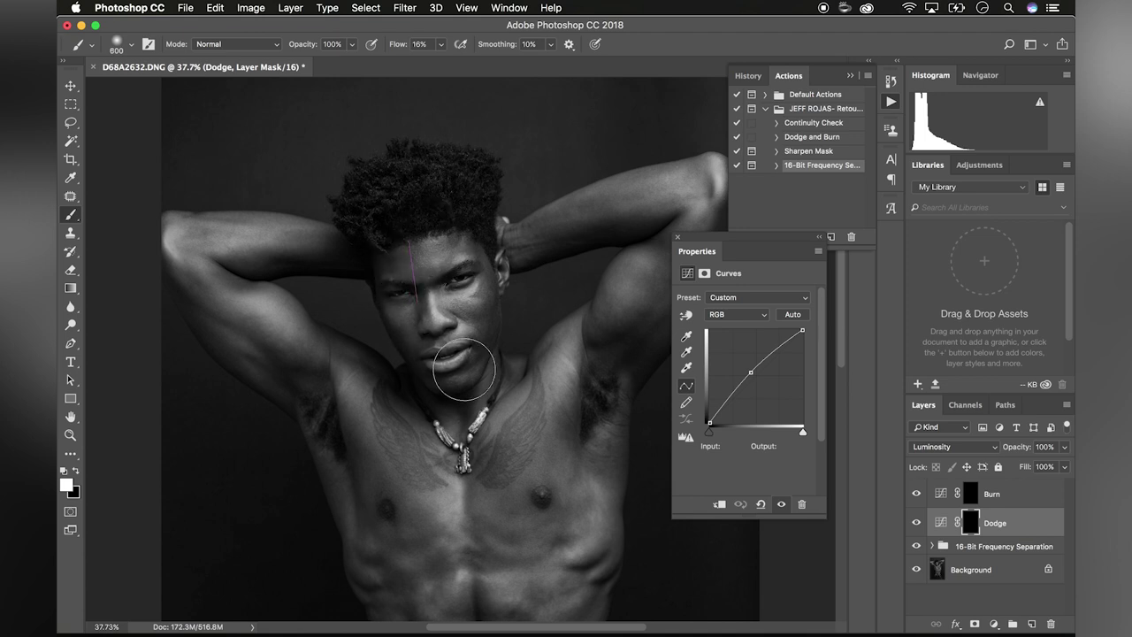
pyautogui.moveTo(413, 277)
pyautogui.mouseDown()
pyautogui.moveTo(480, 498)
pyautogui.moveTo(498, 456)
pyautogui.mouseUp()
# Dodge the raised arms with a smaller soft brush, undoing one stroke and reducing the size to 300 px
pyautogui.press('[')
pyautogui.press('[')
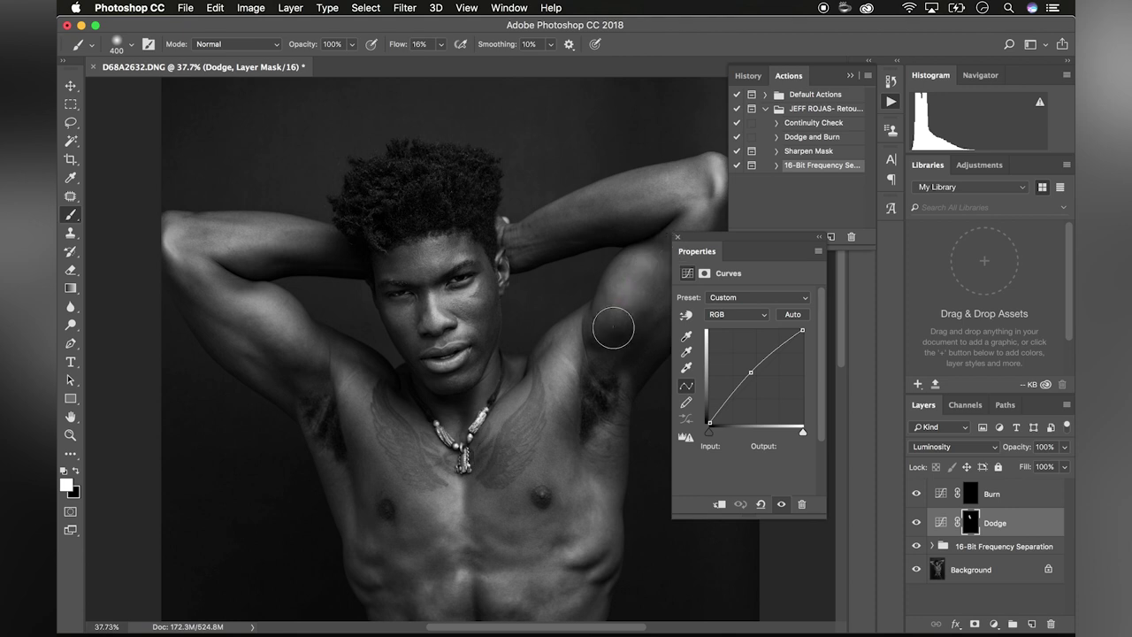
pyautogui.rightClick(678, 185)
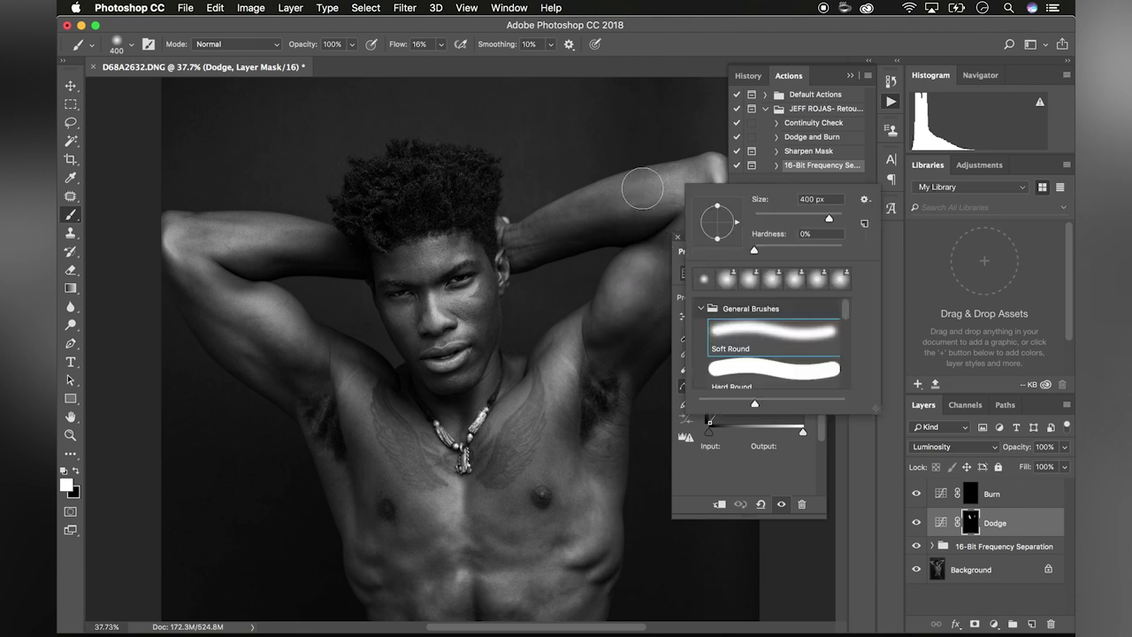
pyautogui.press('Return')
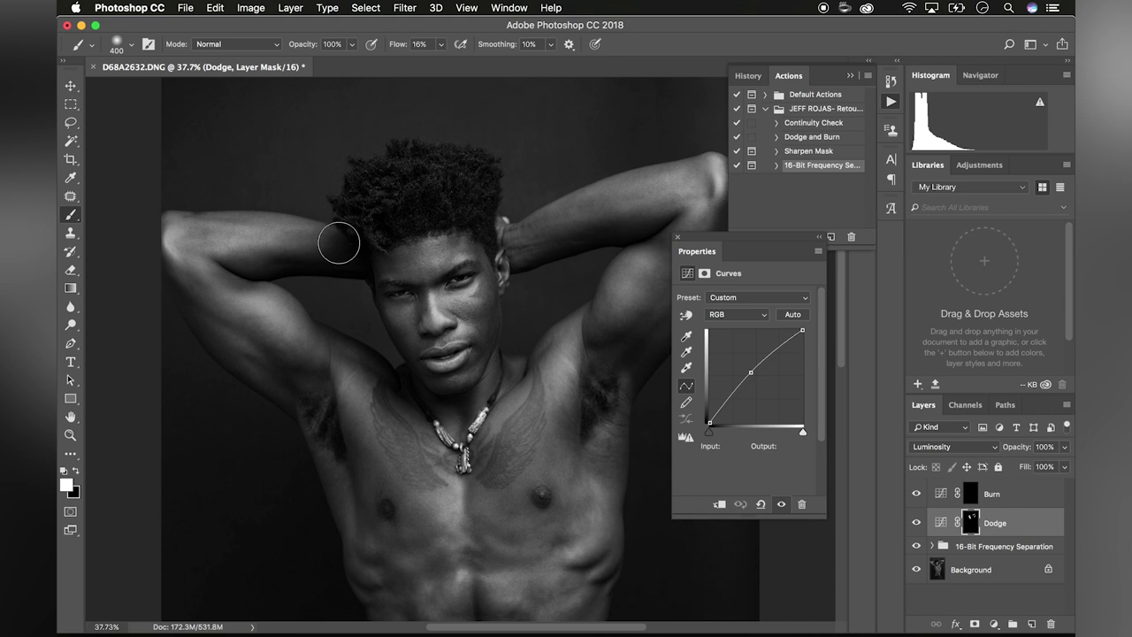
pyautogui.press('super+z')
pyautogui.press('[')
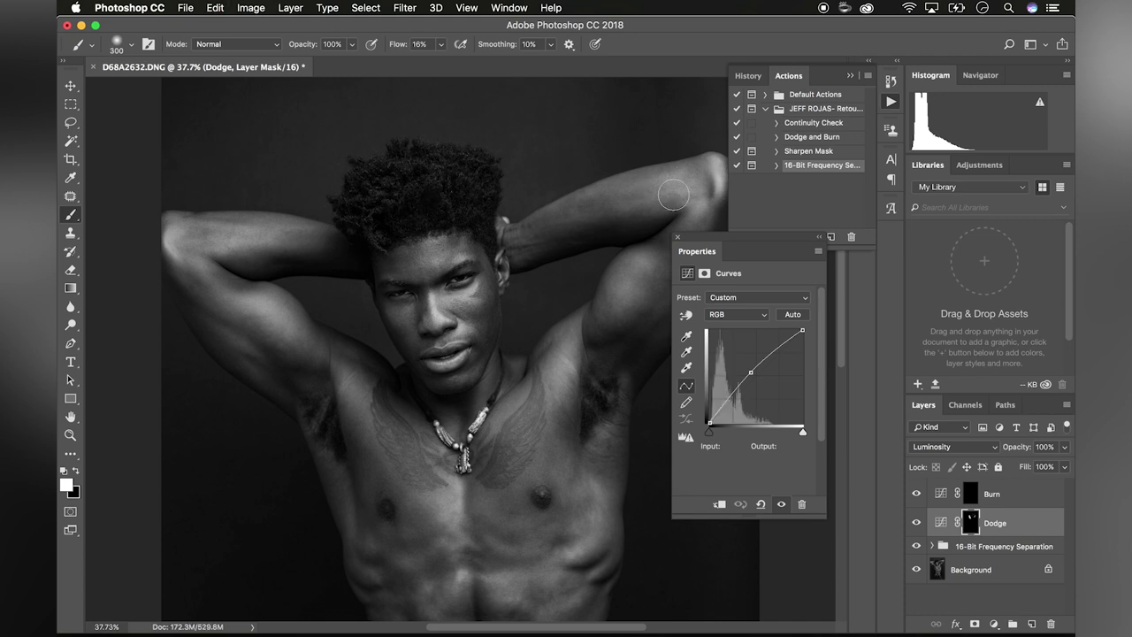
pyautogui.moveTo(326, 243)
pyautogui.mouseDown()
pyautogui.moveTo(168, 257)
pyautogui.moveTo(284, 281)
pyautogui.moveTo(225, 291)
pyautogui.mouseUp()
# Dodge the chest and upper torso on the Dodge mask with a 700 px brush
pyautogui.scroll(-2, 601, 283)
pyautogui.scroll(-3, 468, 418)
pyautogui.press(']')
pyautogui.press(']')
pyautogui.press(']')
pyautogui.press(']')
pyautogui.moveTo(364, 389)
pyautogui.mouseDown()
pyautogui.moveTo(374, 354)
pyautogui.moveTo(504, 401)
pyautogui.mouseUp()
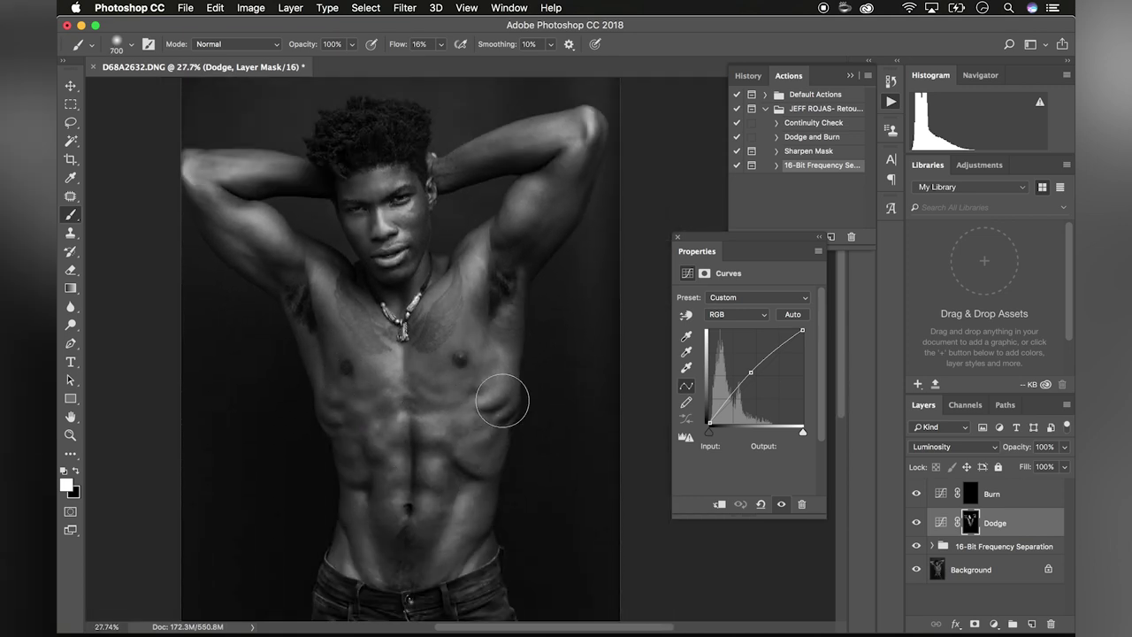
# Dodge small highlights on the face with an 80 px brush on the Dodge mask
pyautogui.scroll(-2, 460, 405)
pyautogui.scroll(5, 422, 247)
pyautogui.scroll(4, 480, 354)
pyautogui.scroll(-3, 487, 354)
pyautogui.press('[')
pyautogui.press('[')
pyautogui.press('[')
pyautogui.press('[')
pyautogui.press('[')
pyautogui.press('[')
pyautogui.press('[')
pyautogui.press('[')
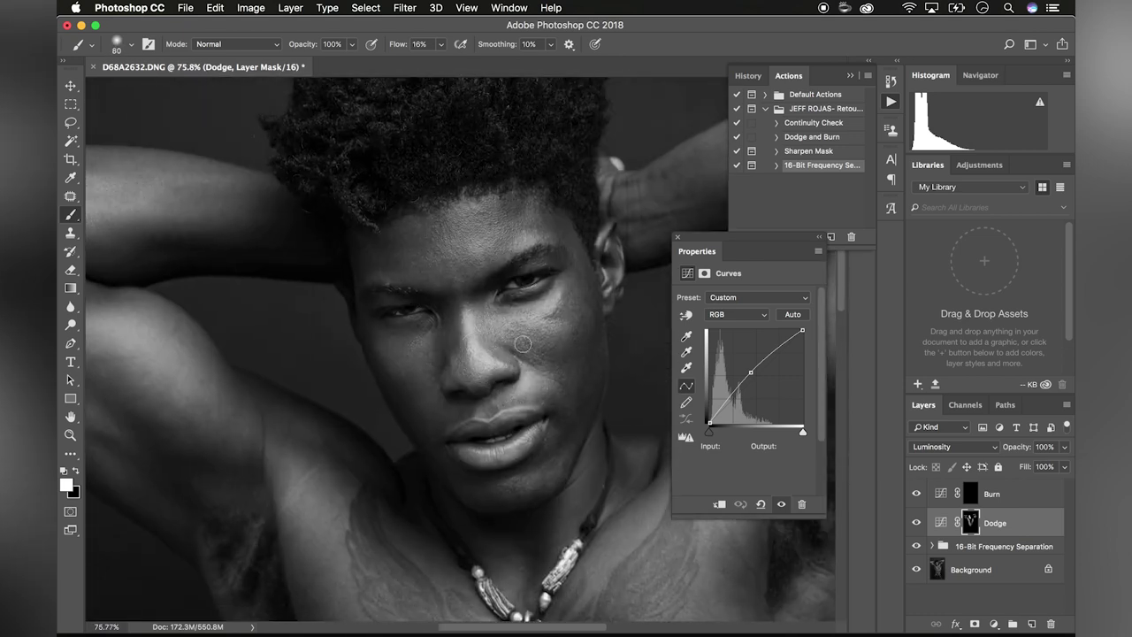
pyautogui.scroll(-5, 416, 305)
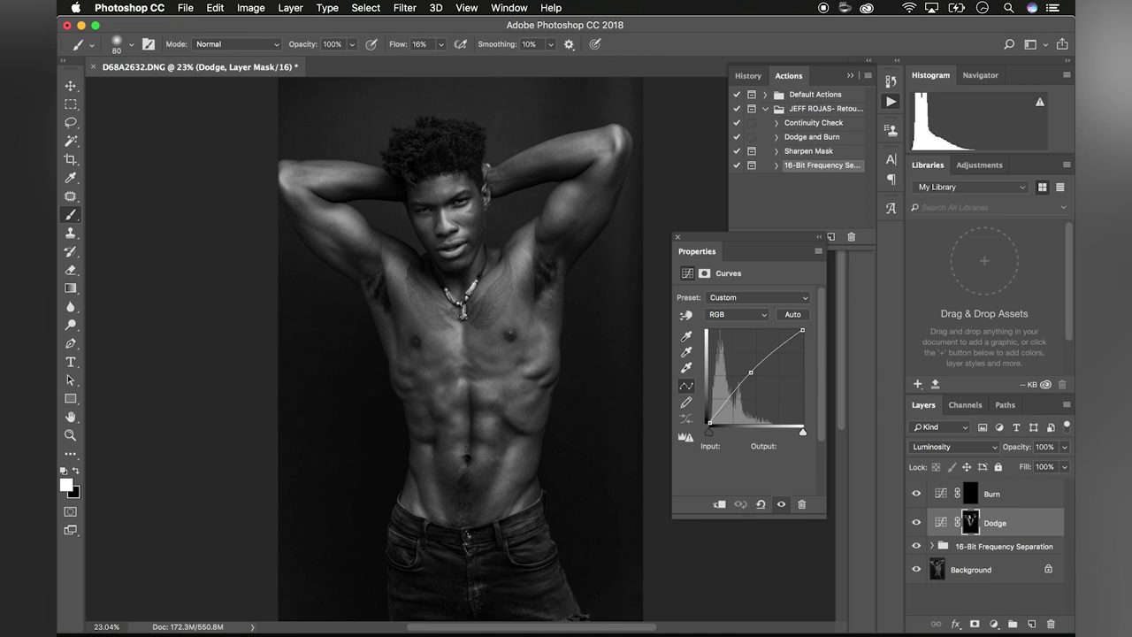
# Paint white on the Burn layer's mask over the abdomen with a 700 px brush
pyautogui.press(']')
pyautogui.press(']')
pyautogui.press(']')
pyautogui.press(']')
pyautogui.press(']')
pyautogui.press(']')
pyautogui.press(']')
pyautogui.press(']')
pyautogui.press(']')
pyautogui.press(']')
pyautogui.press(']')
pyautogui.press(']')
pyautogui.click(972, 500)
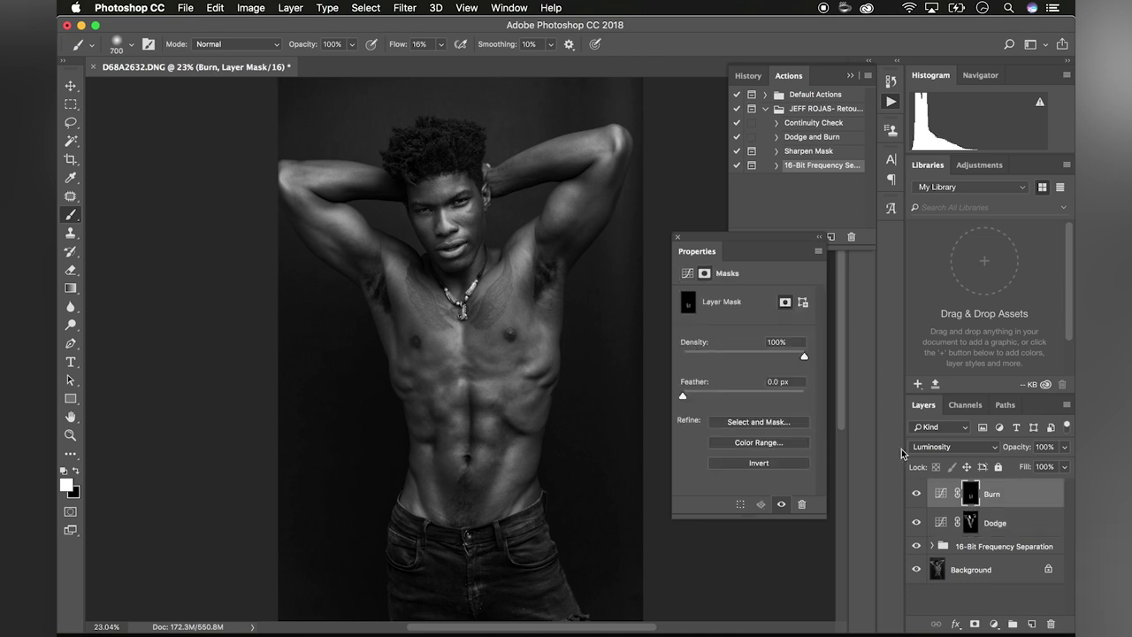
# Burn further shadow areas on the upper body with a 300 px brush on the Burn mask
pyautogui.press('[')
pyautogui.press('[')
pyautogui.press('[')
pyautogui.press('[')
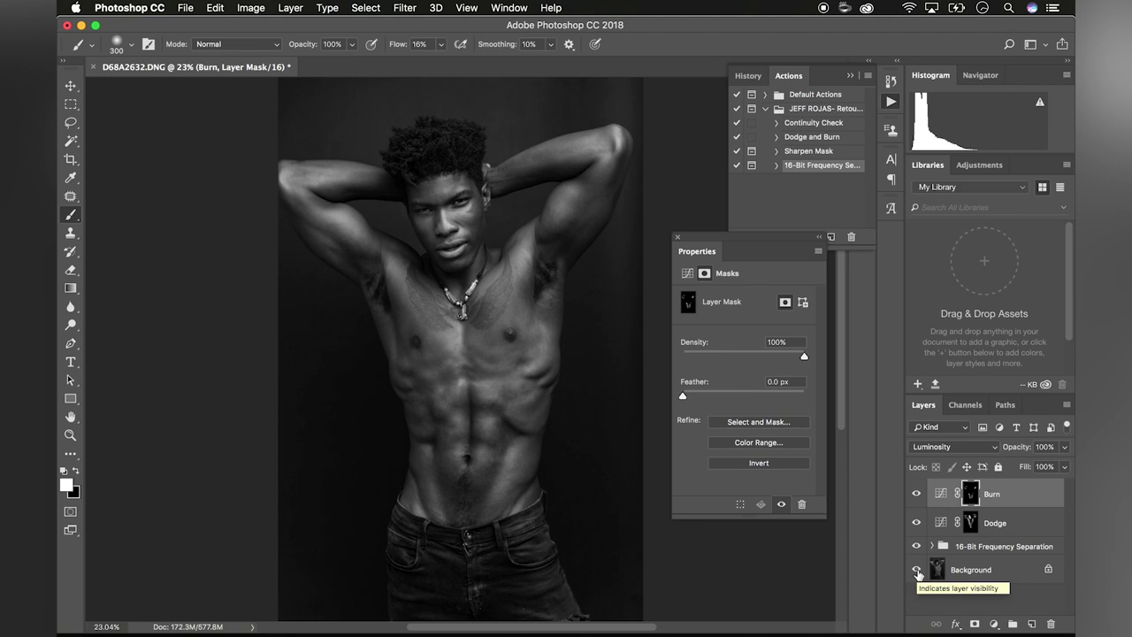
# Compare the retouched portrait with the original by hiding and restoring all layers above the Background twice
pyautogui.keyDown('alt'); pyautogui.click(917, 570); pyautogui.keyUp('alt')
pyautogui.keyDown('alt'); pyautogui.click(917, 570); pyautogui.keyUp('alt')
pyautogui.keyDown('alt'); pyautogui.click(917, 570); pyautogui.keyUp('alt')
pyautogui.keyDown('alt'); pyautogui.click(917, 571); pyautogui.keyUp('alt')
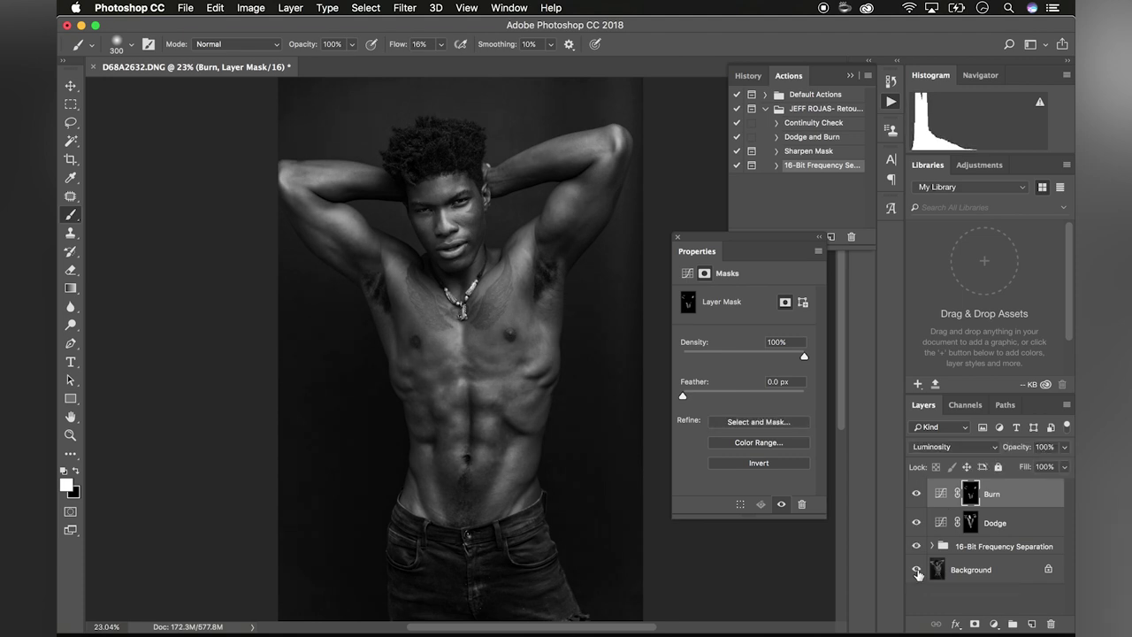